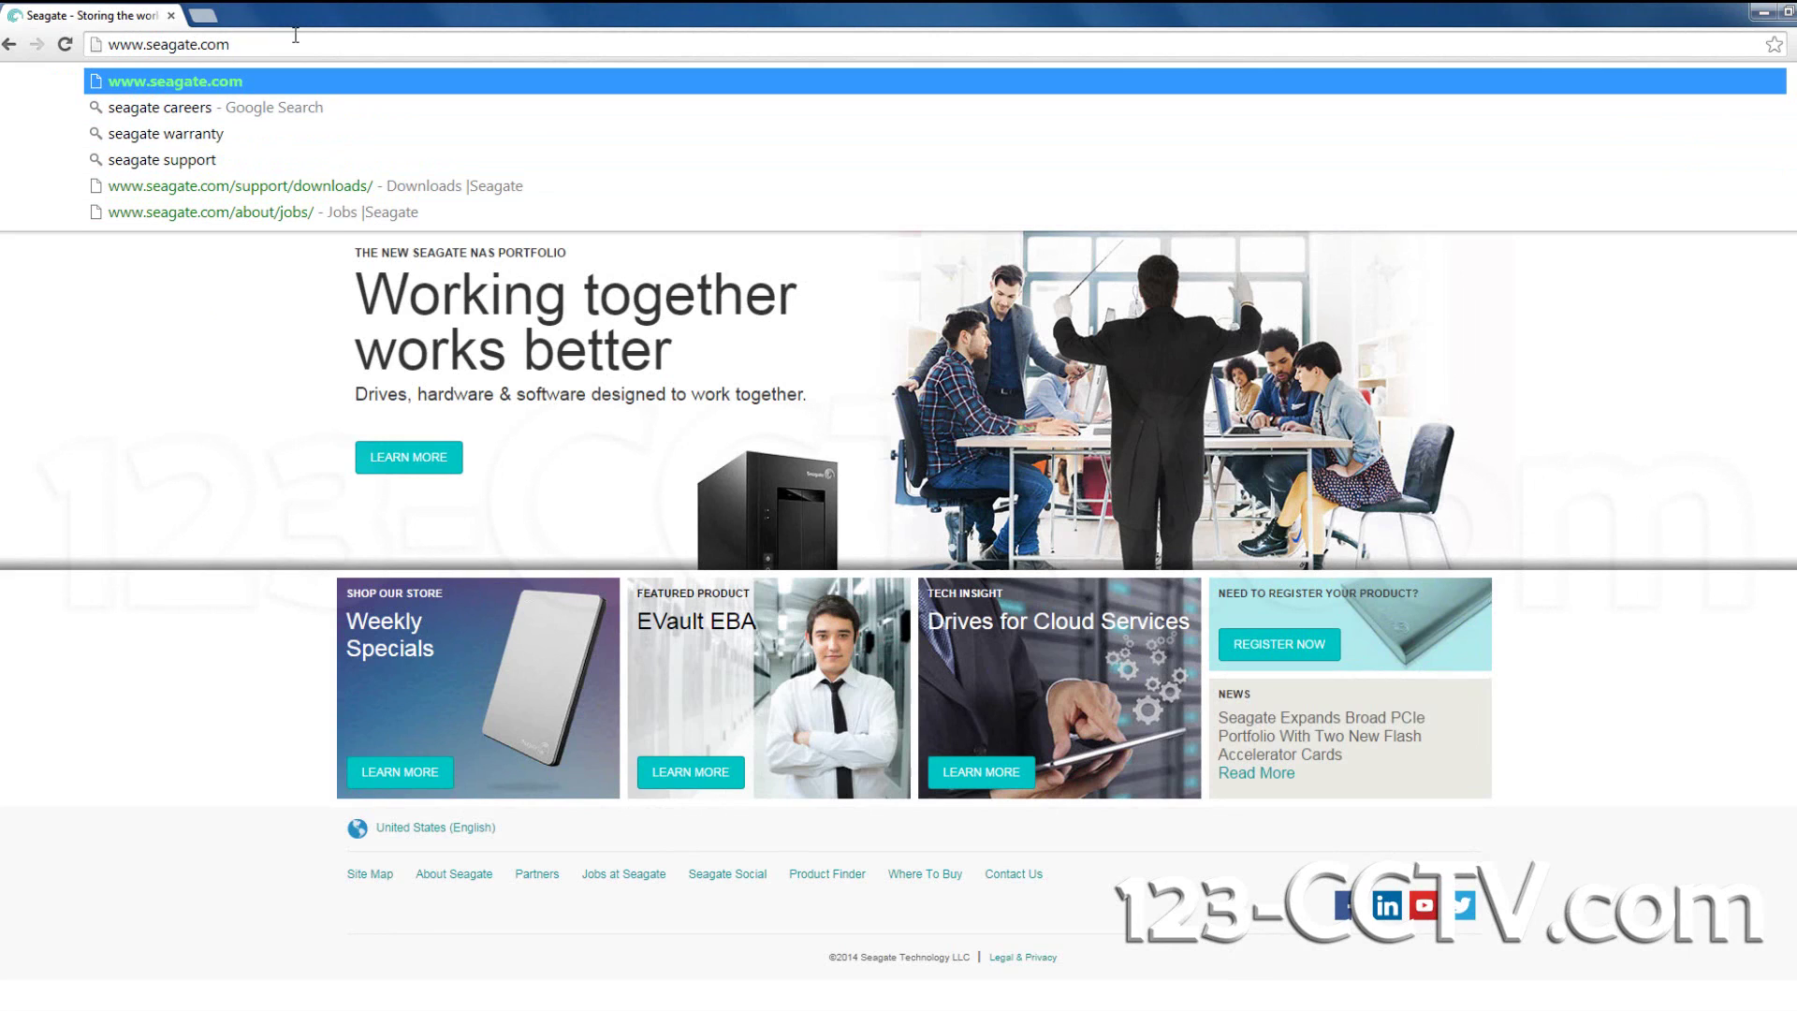
key("Return")
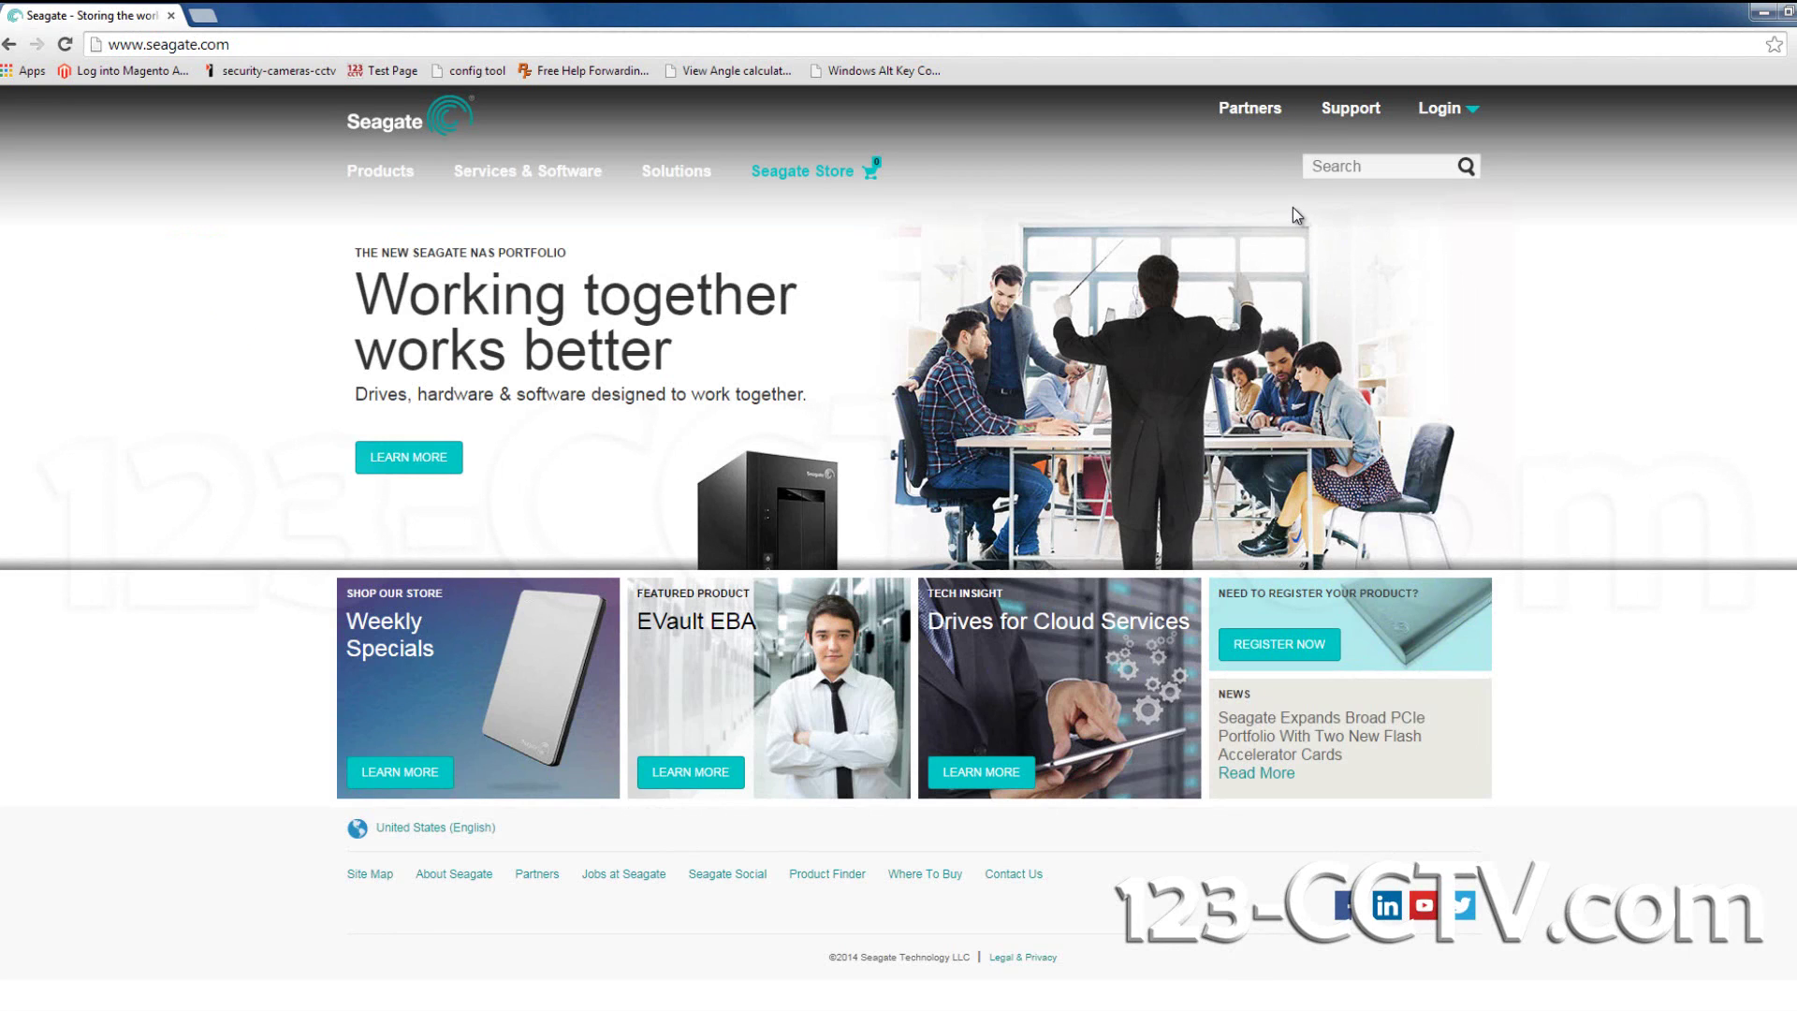
left_click(1341, 112)
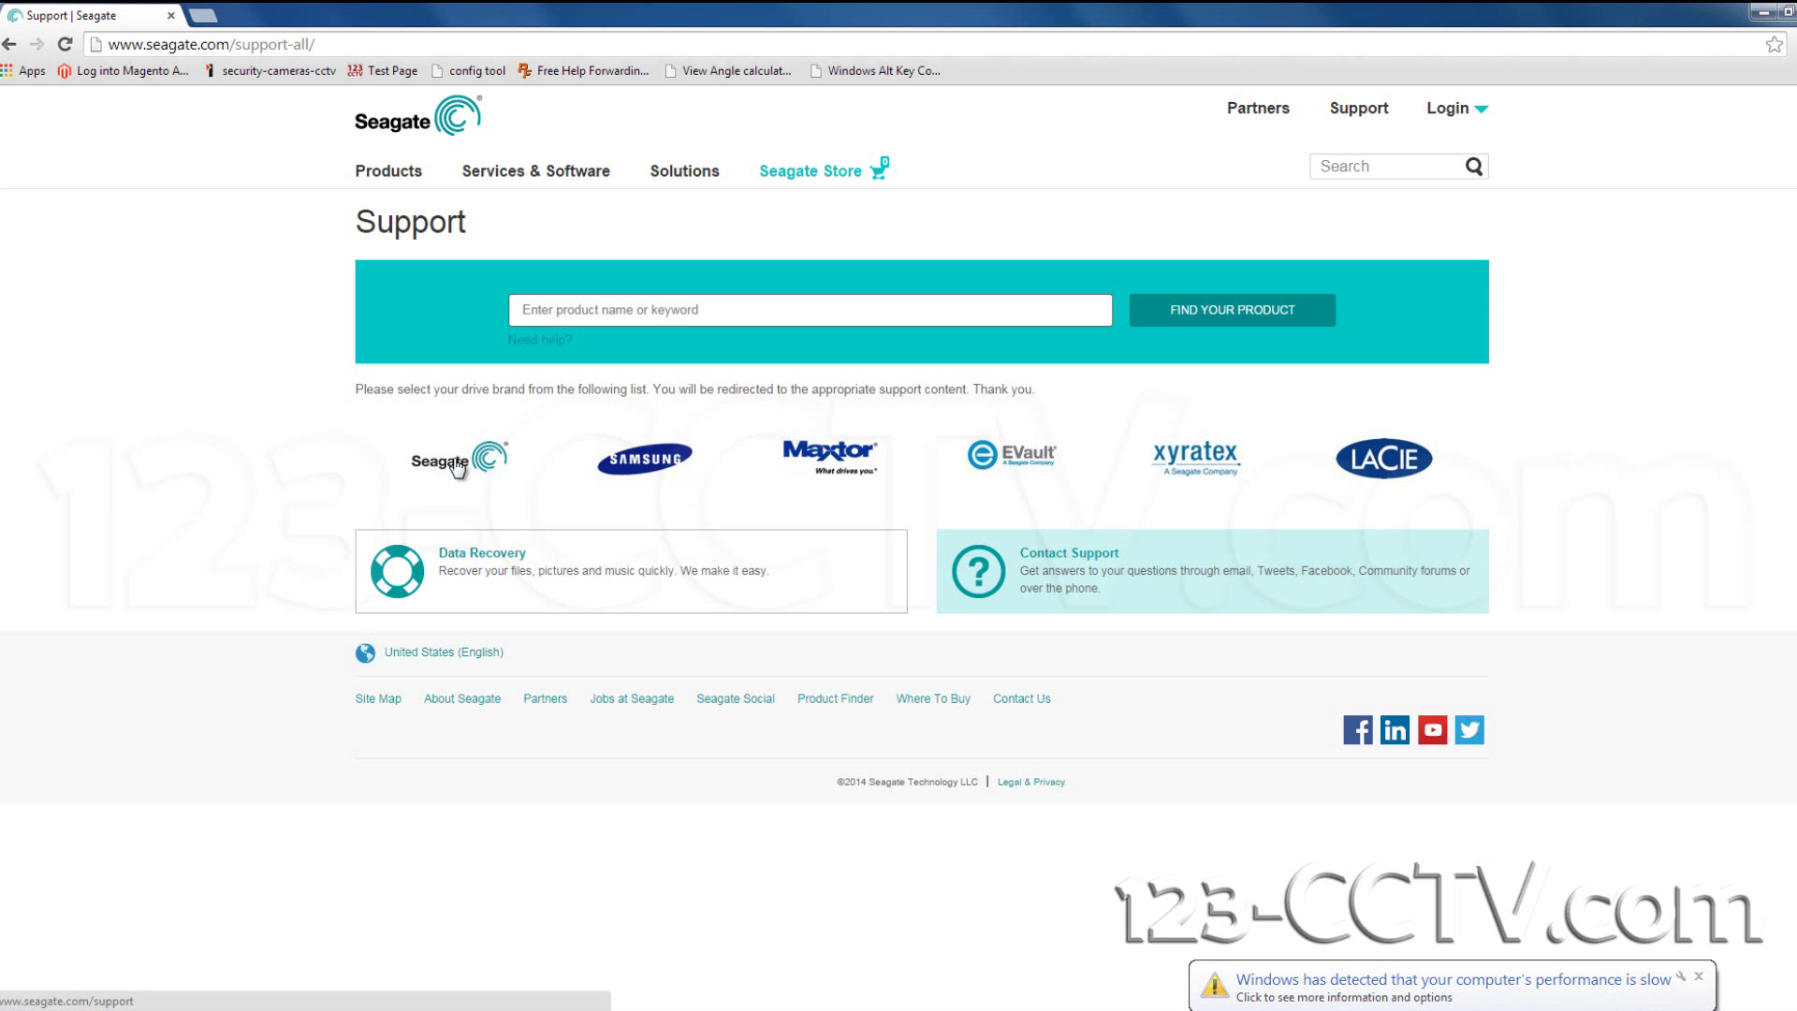
Choose the Seagate brand, open Check My Warranty, and expand Step 3 for the return authorization.
left_click(456, 463)
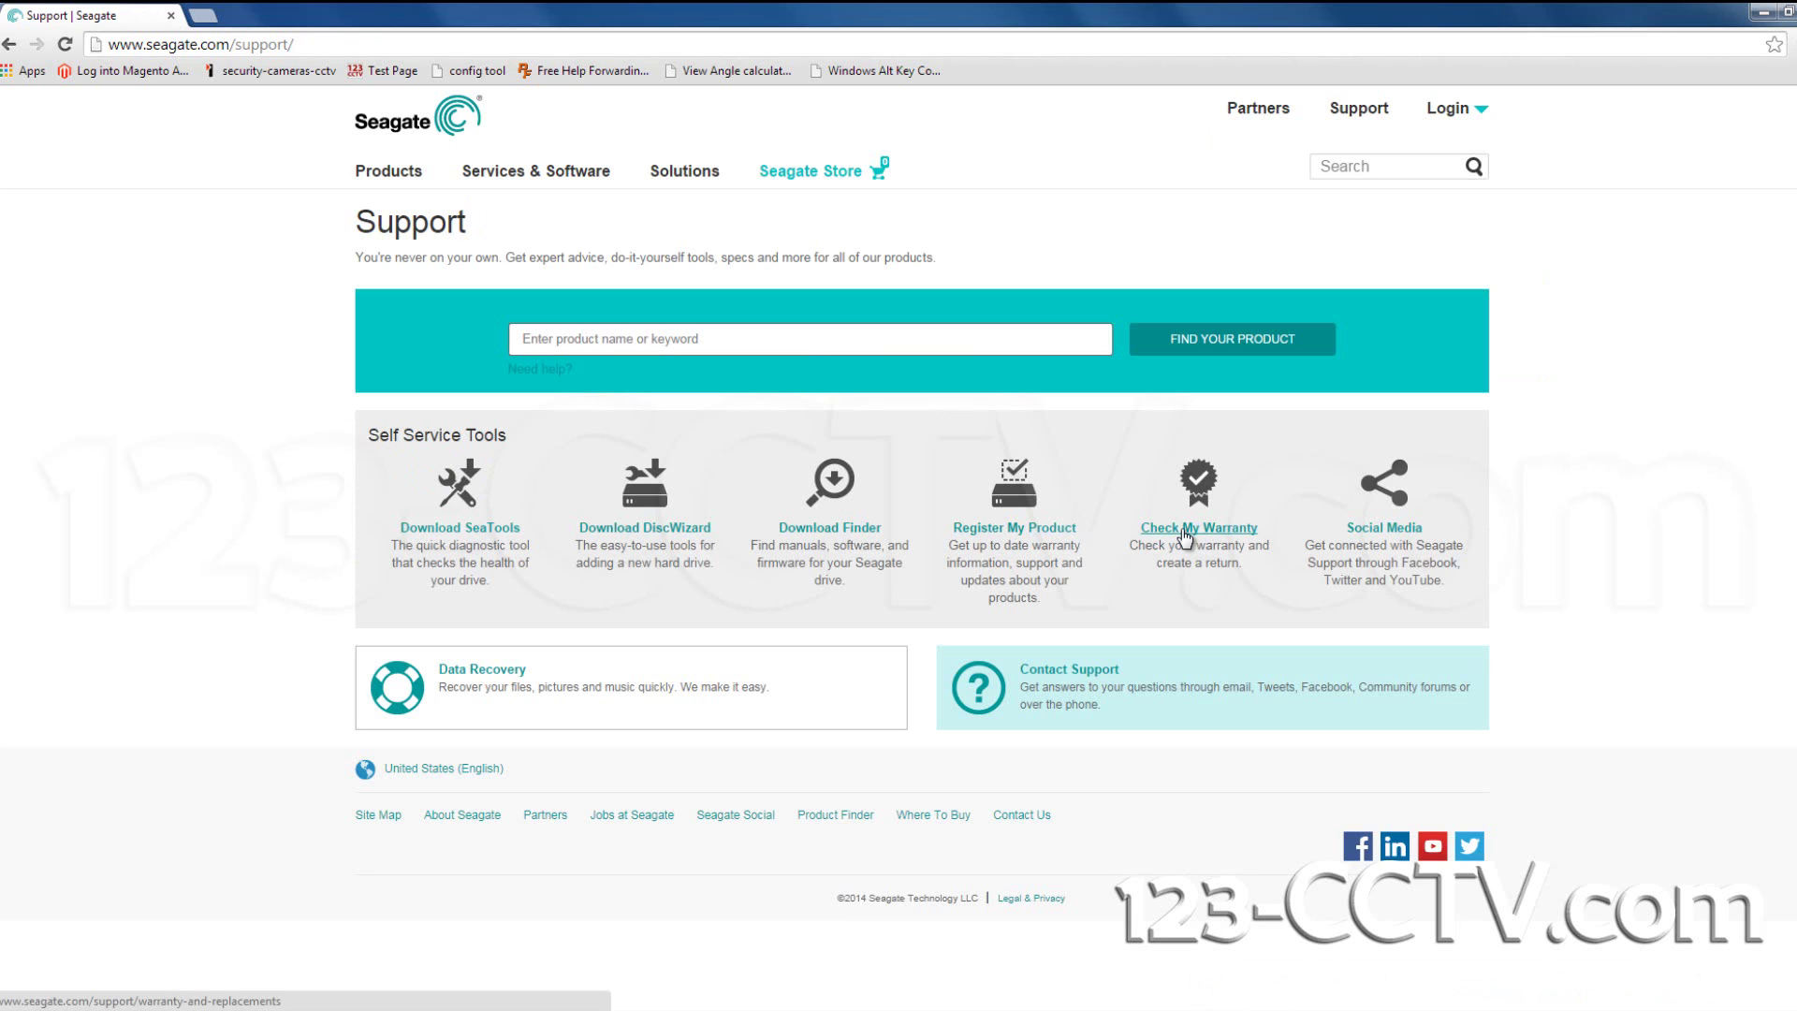
left_click(1184, 534)
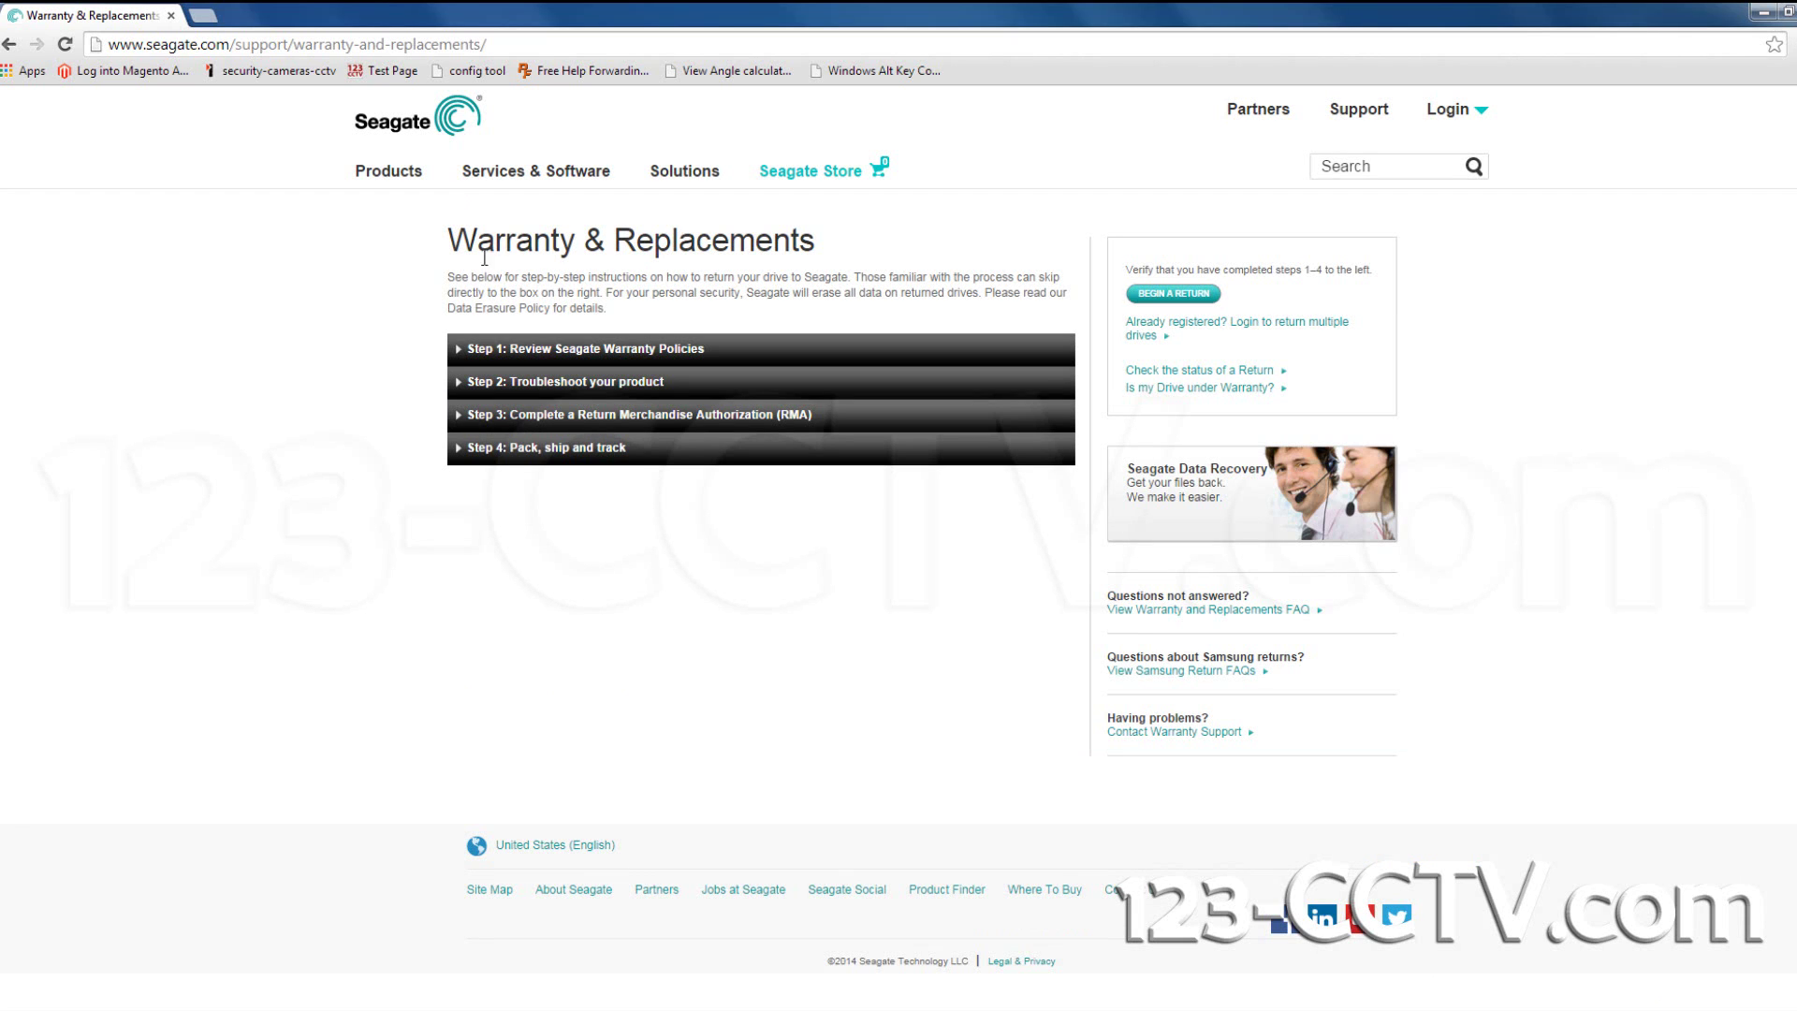
left_click(508, 421)
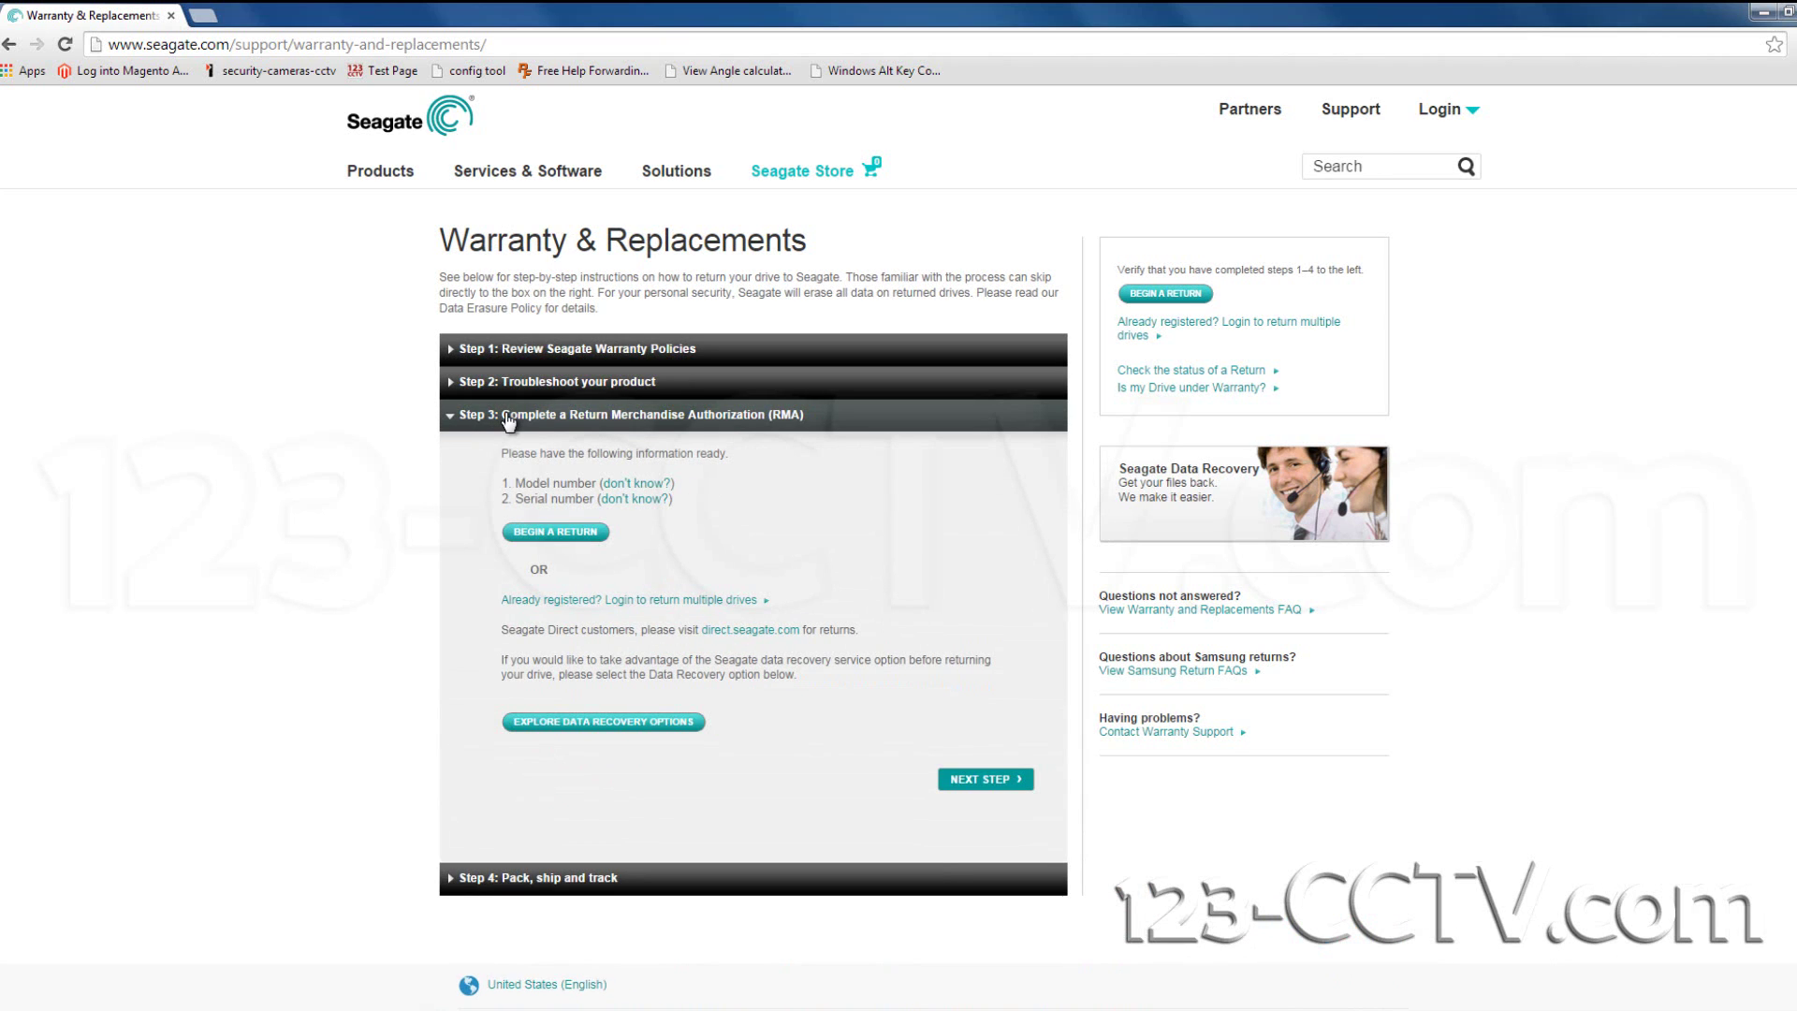
Begin a return and enter the drive's serial number and model number ST2000DM001.
left_click(565, 534)
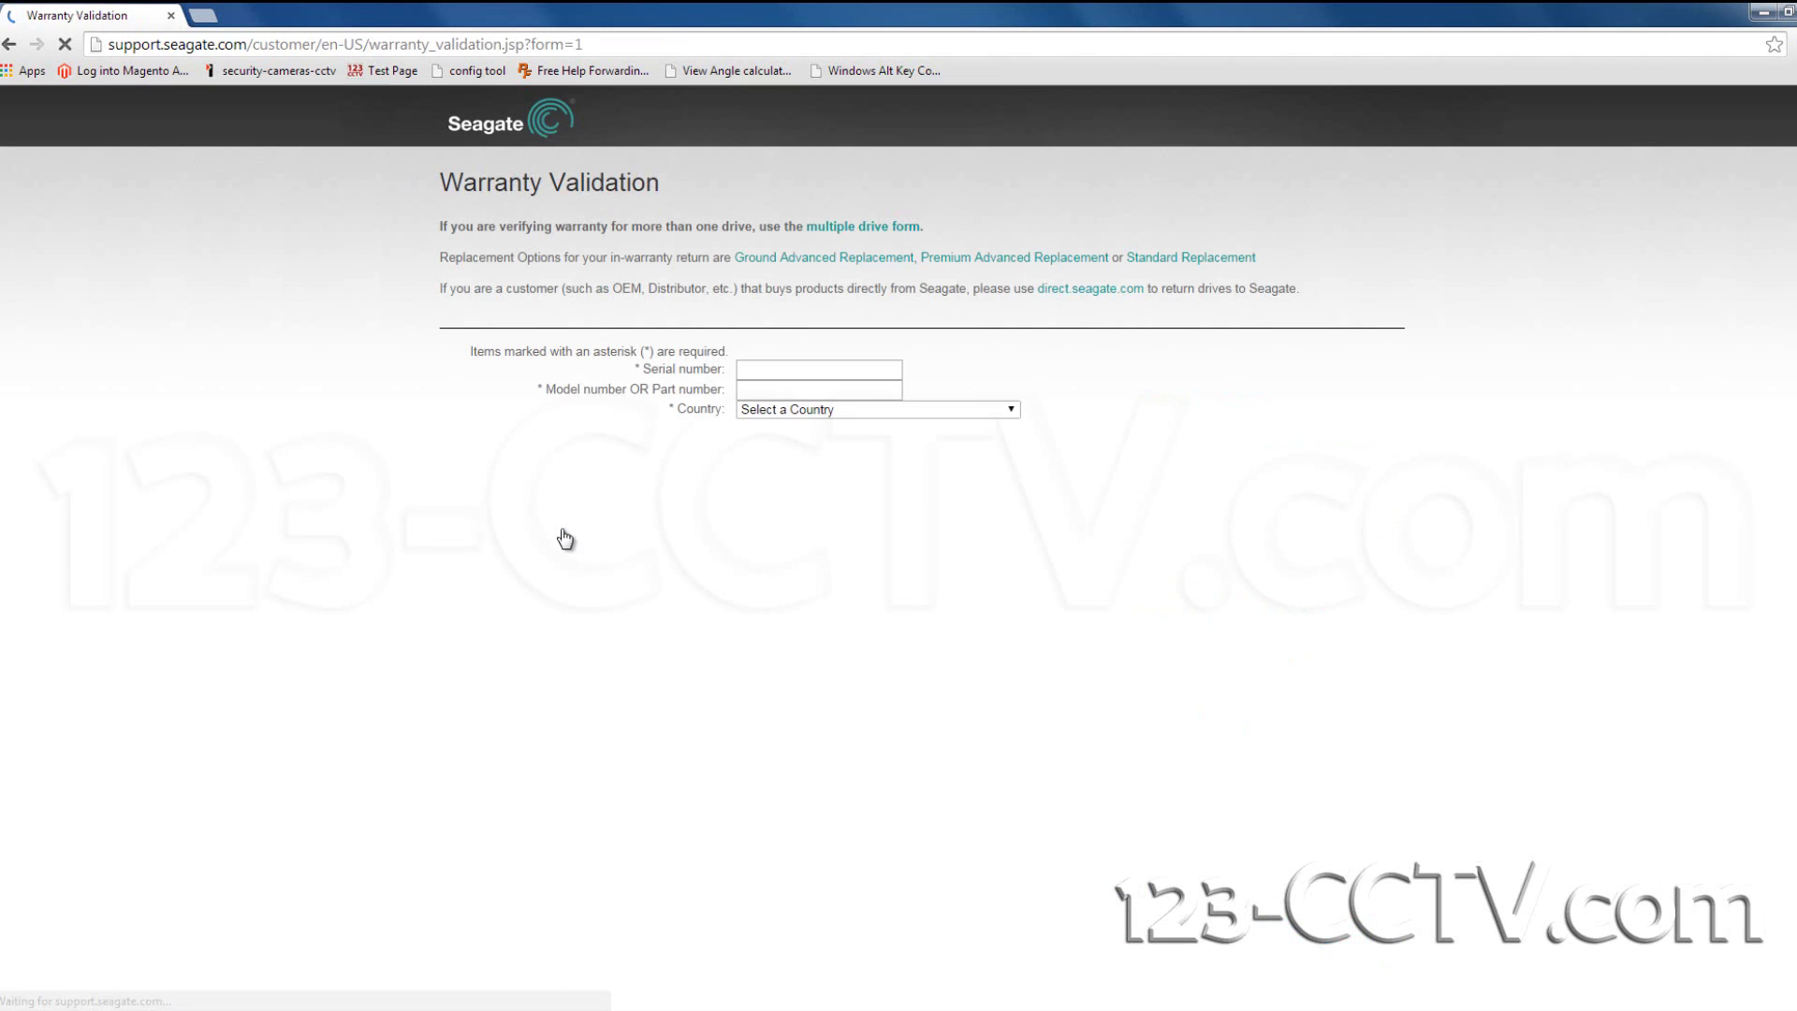
left_click(765, 372)
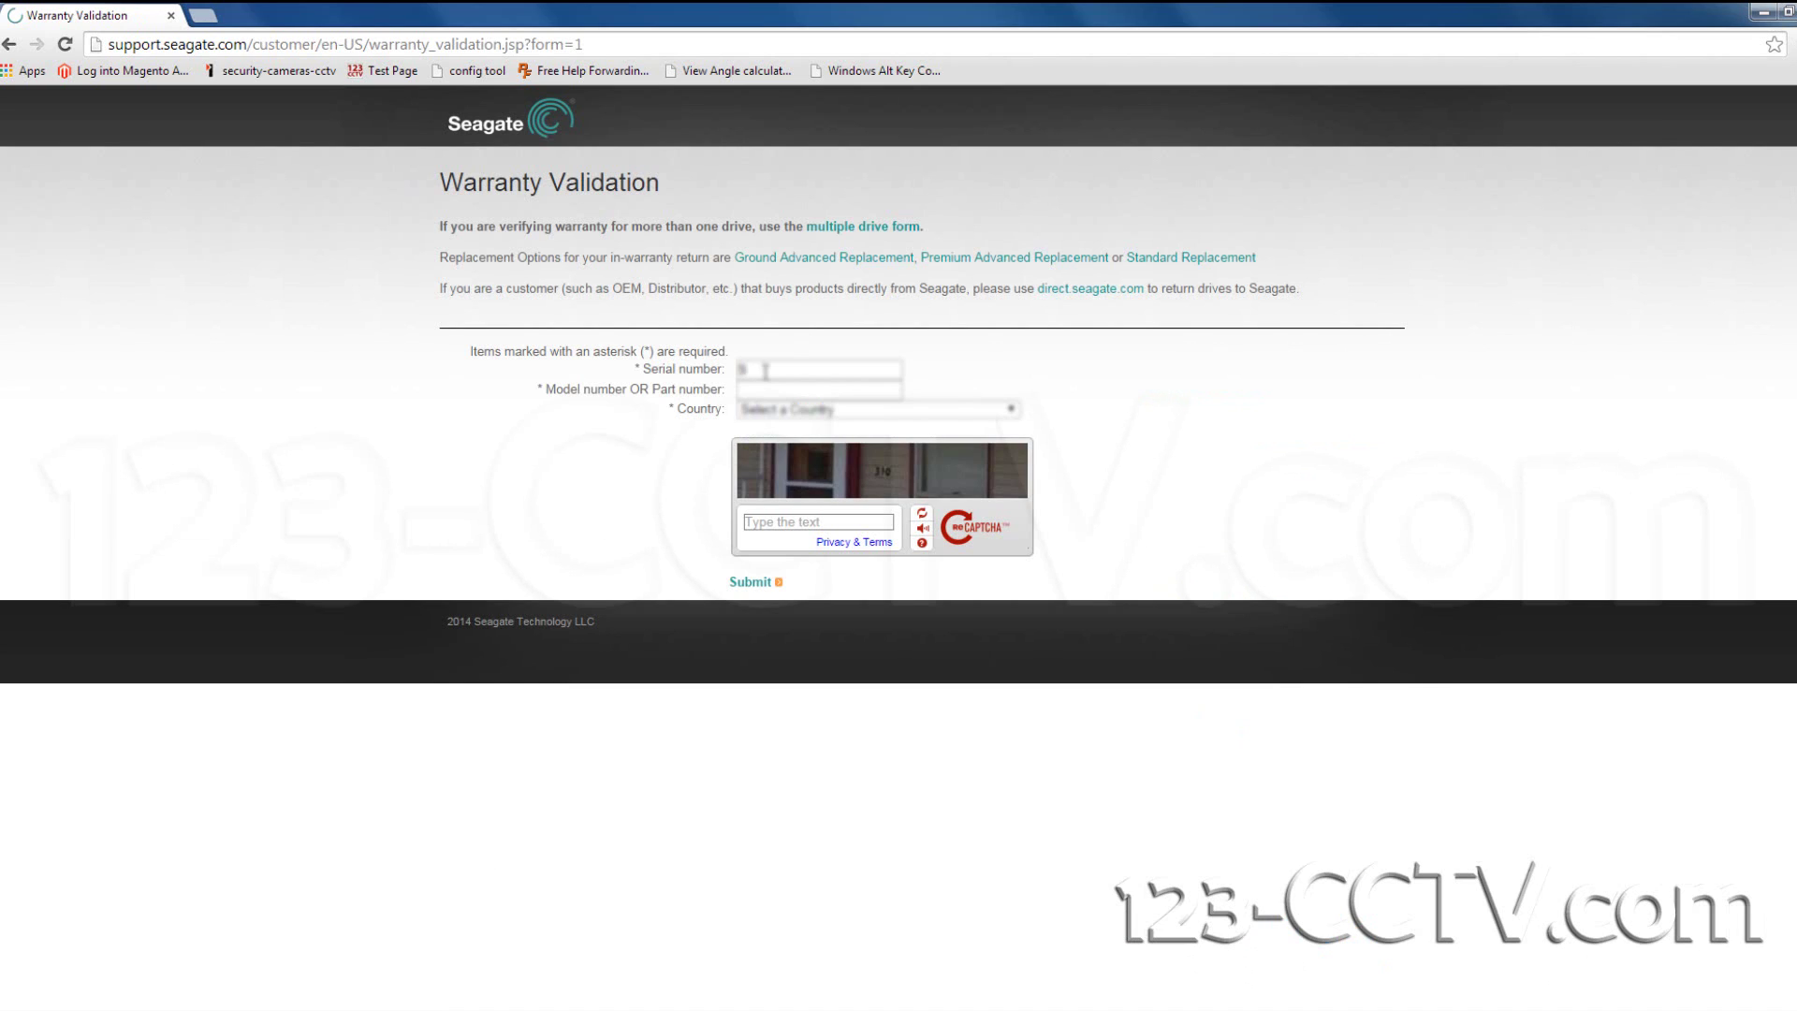
type("S1E1K98H")
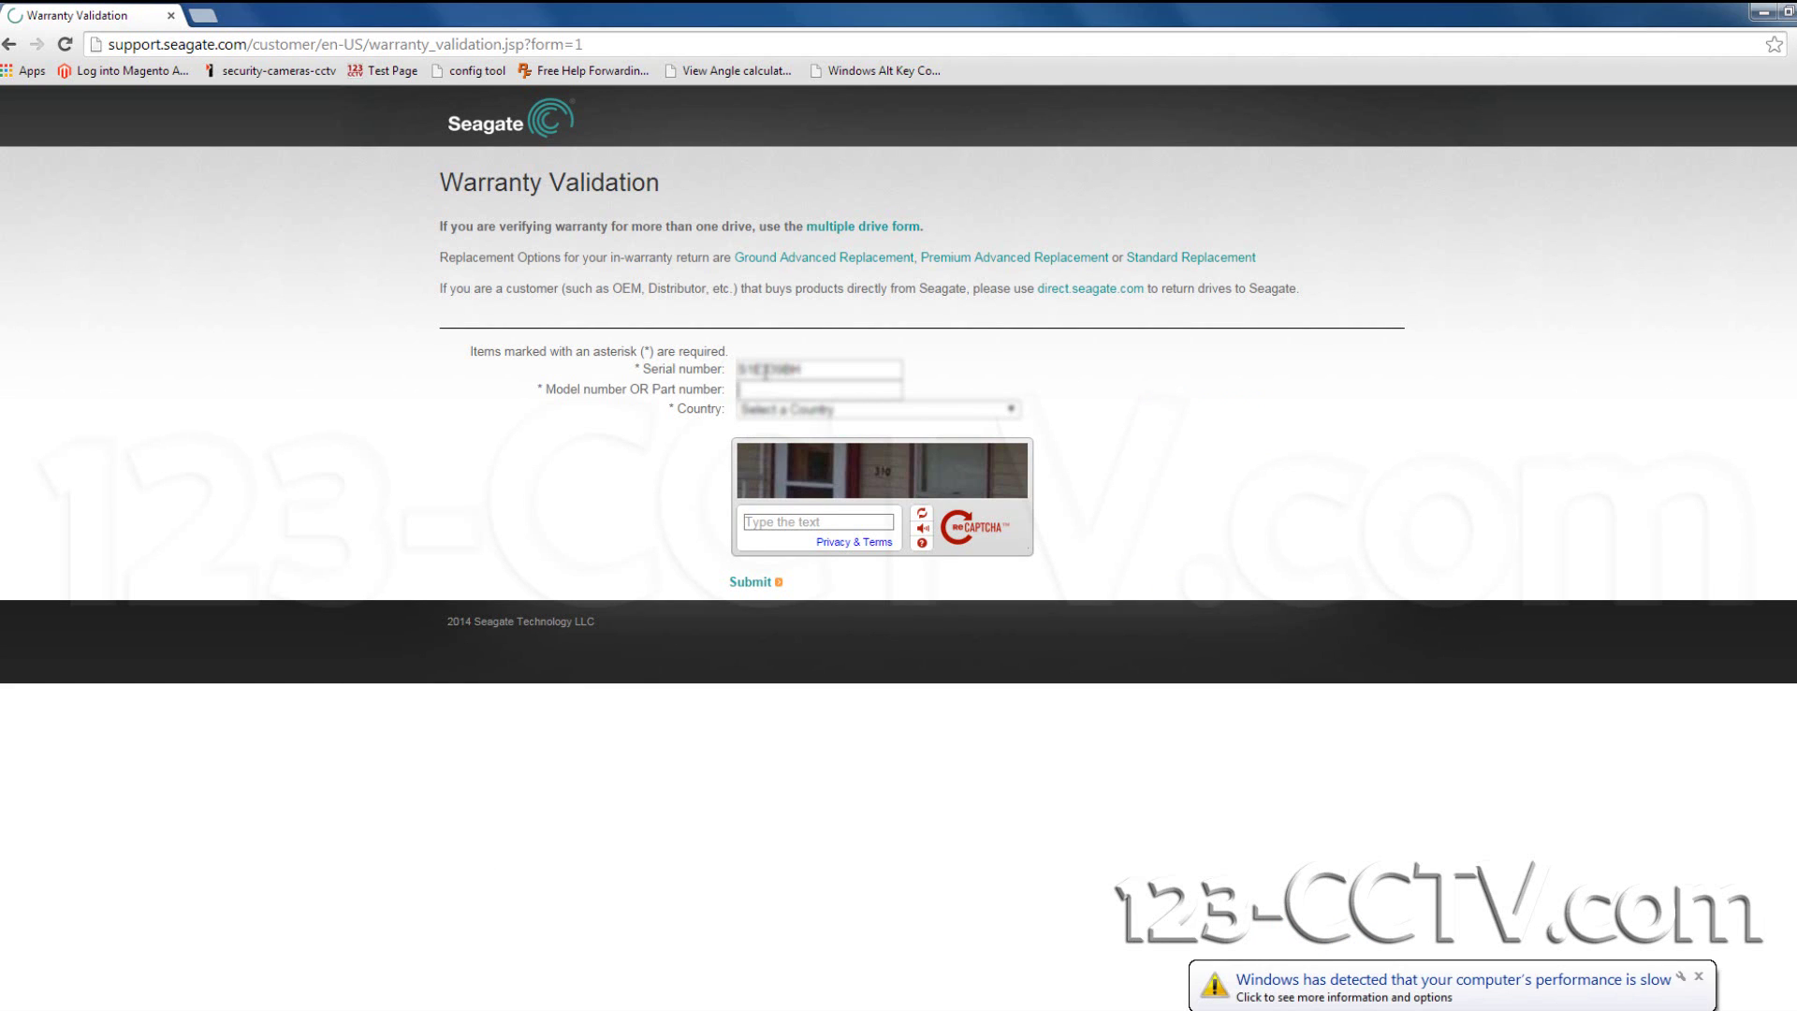
key("Tab")
type("ST")
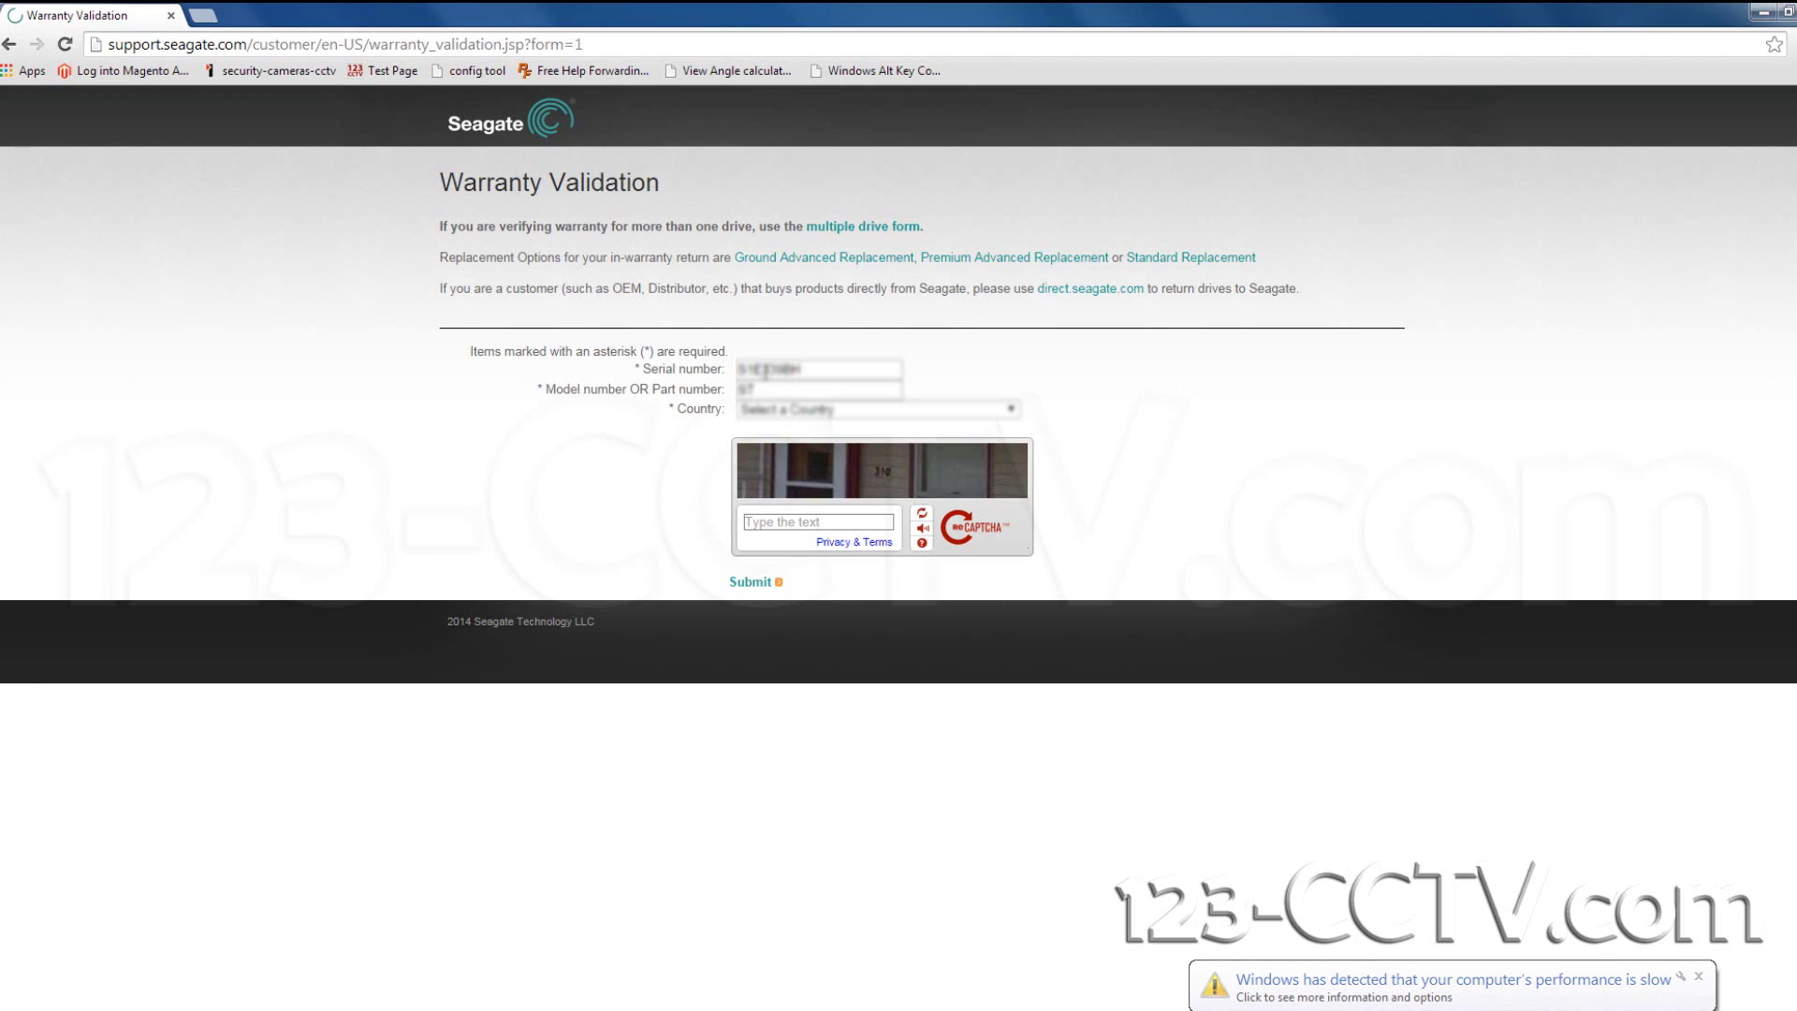
type("20")
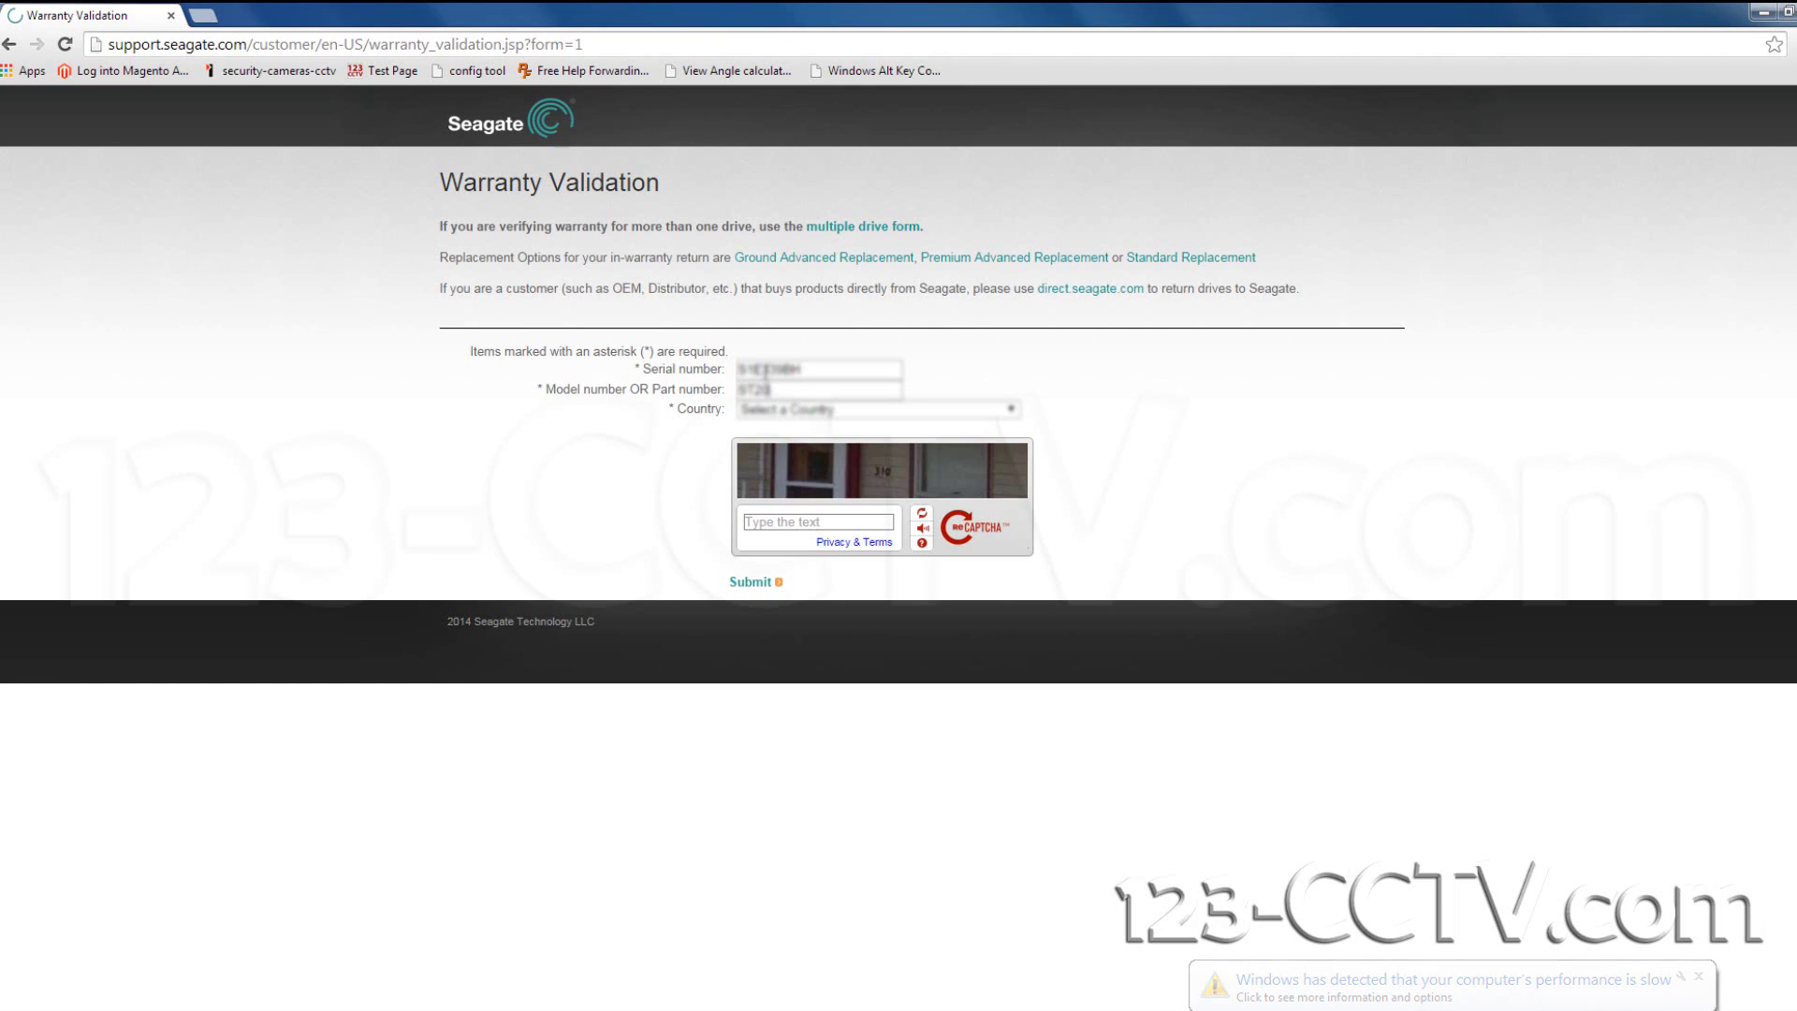
type("00DM")
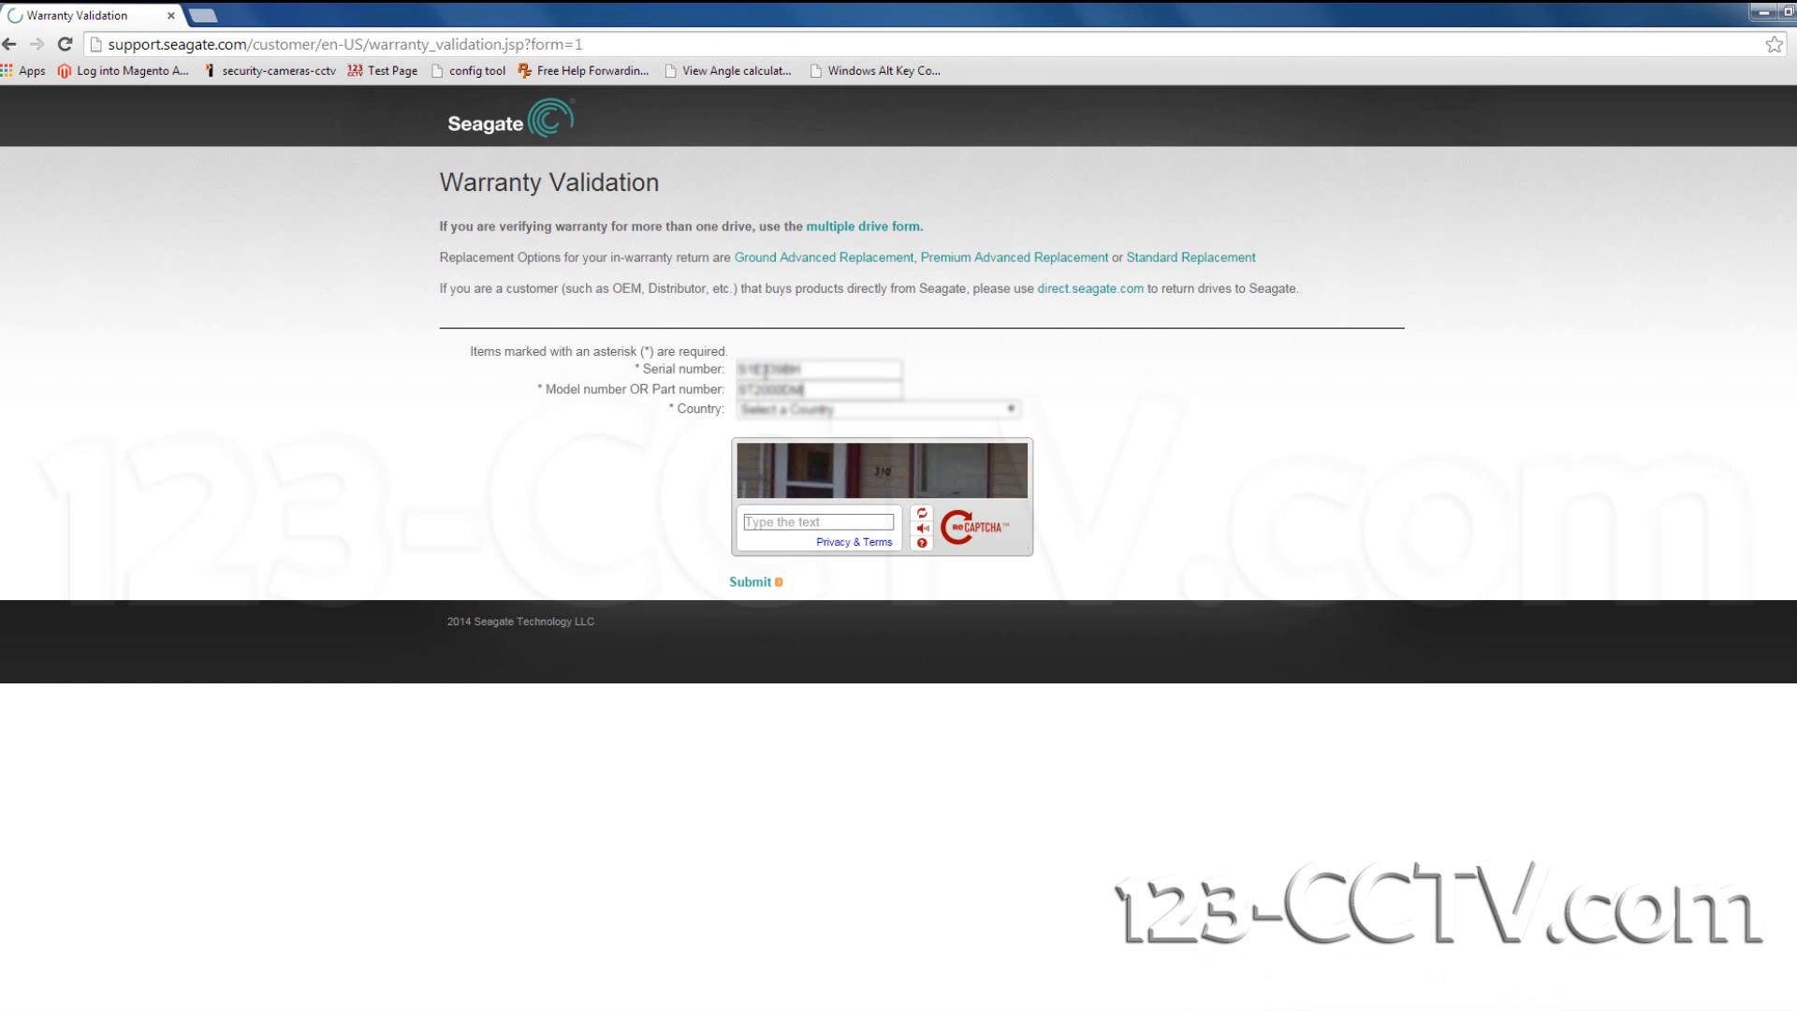
type("001")
Select United States as the country, enter the CAPTCHA answer, and submit the validation form.
left_click(1011, 409)
scroll(927, 524, "down", 8)
scroll(922, 562, "down", 15)
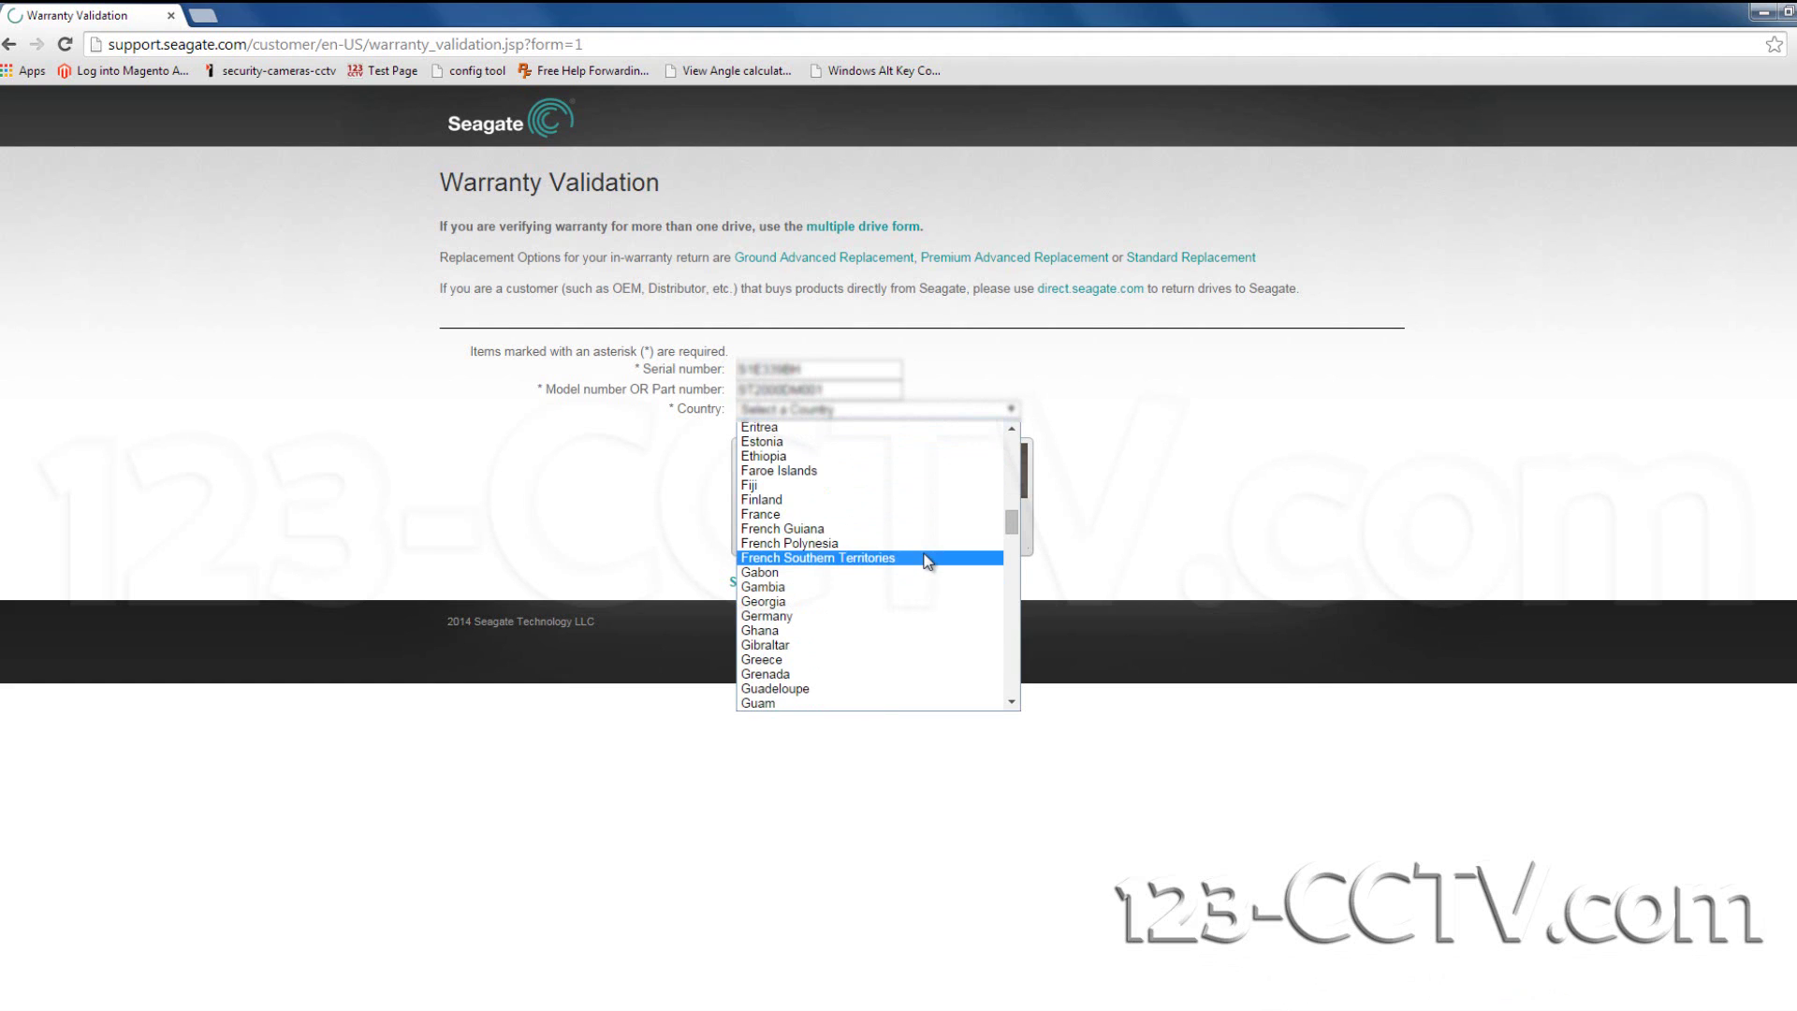
scroll(901, 543, "down", 10)
scroll(900, 549, "down", 8)
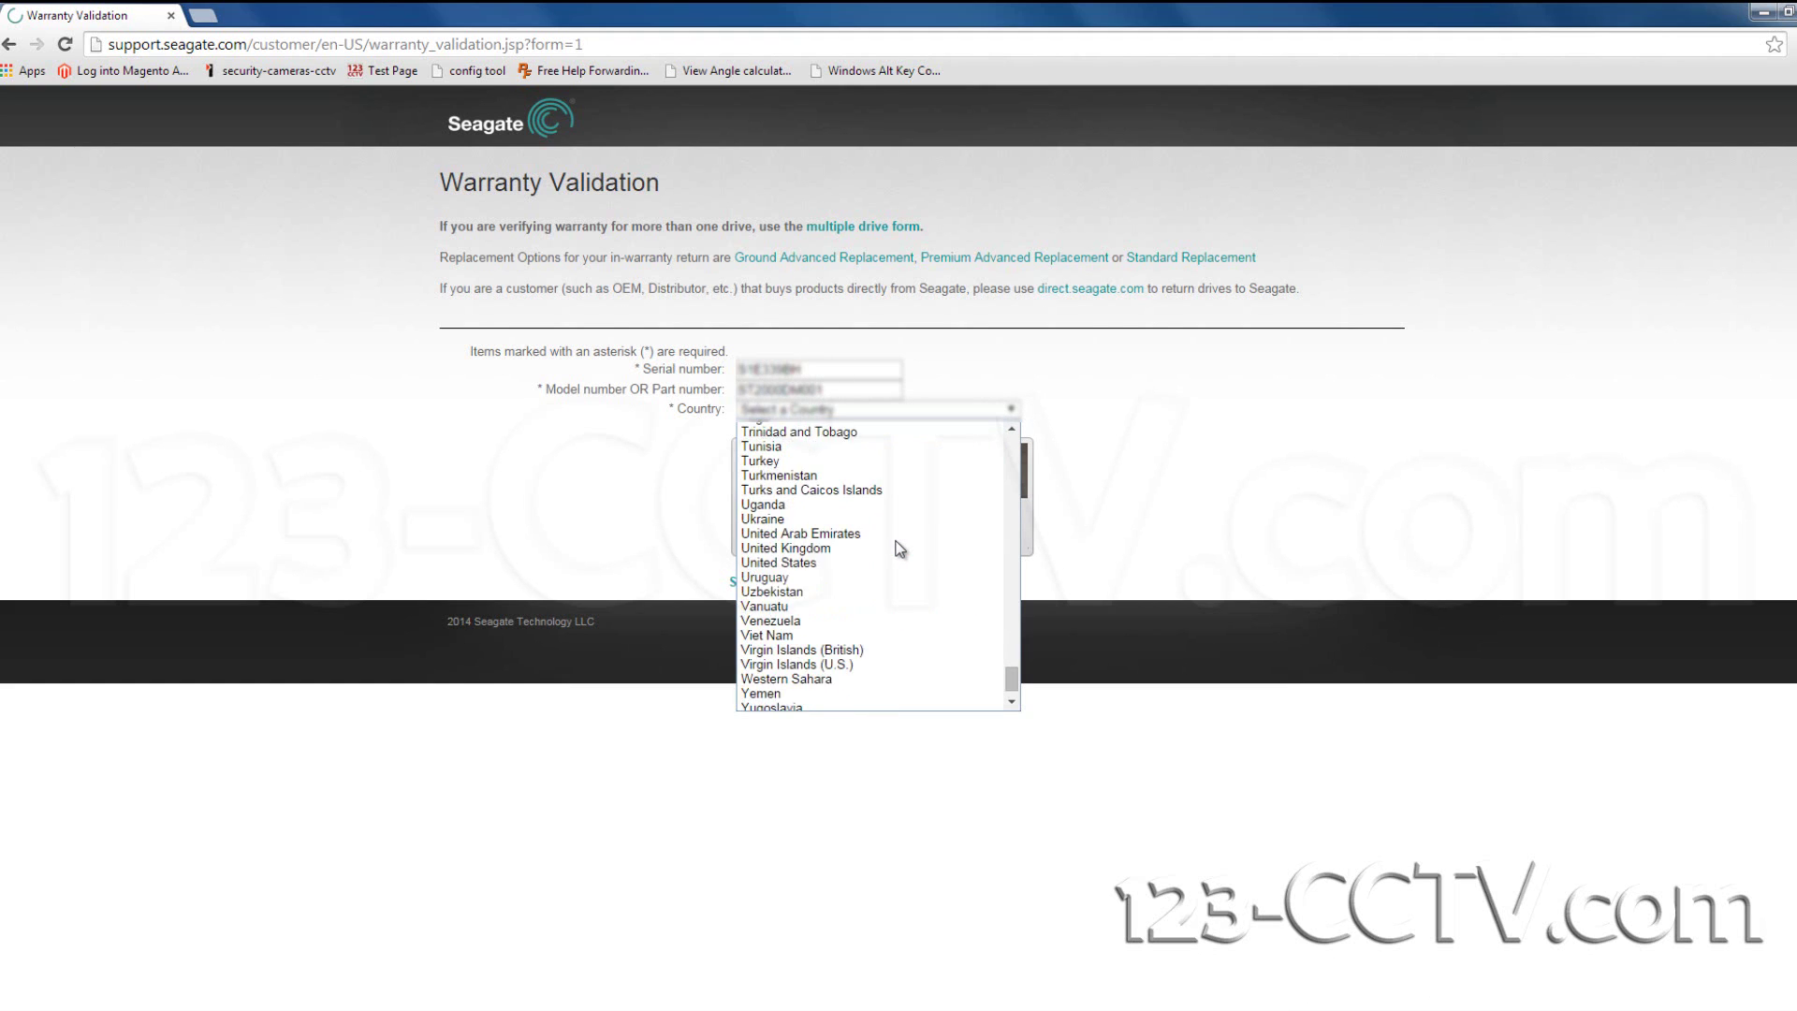
scroll(889, 561, "up", 6)
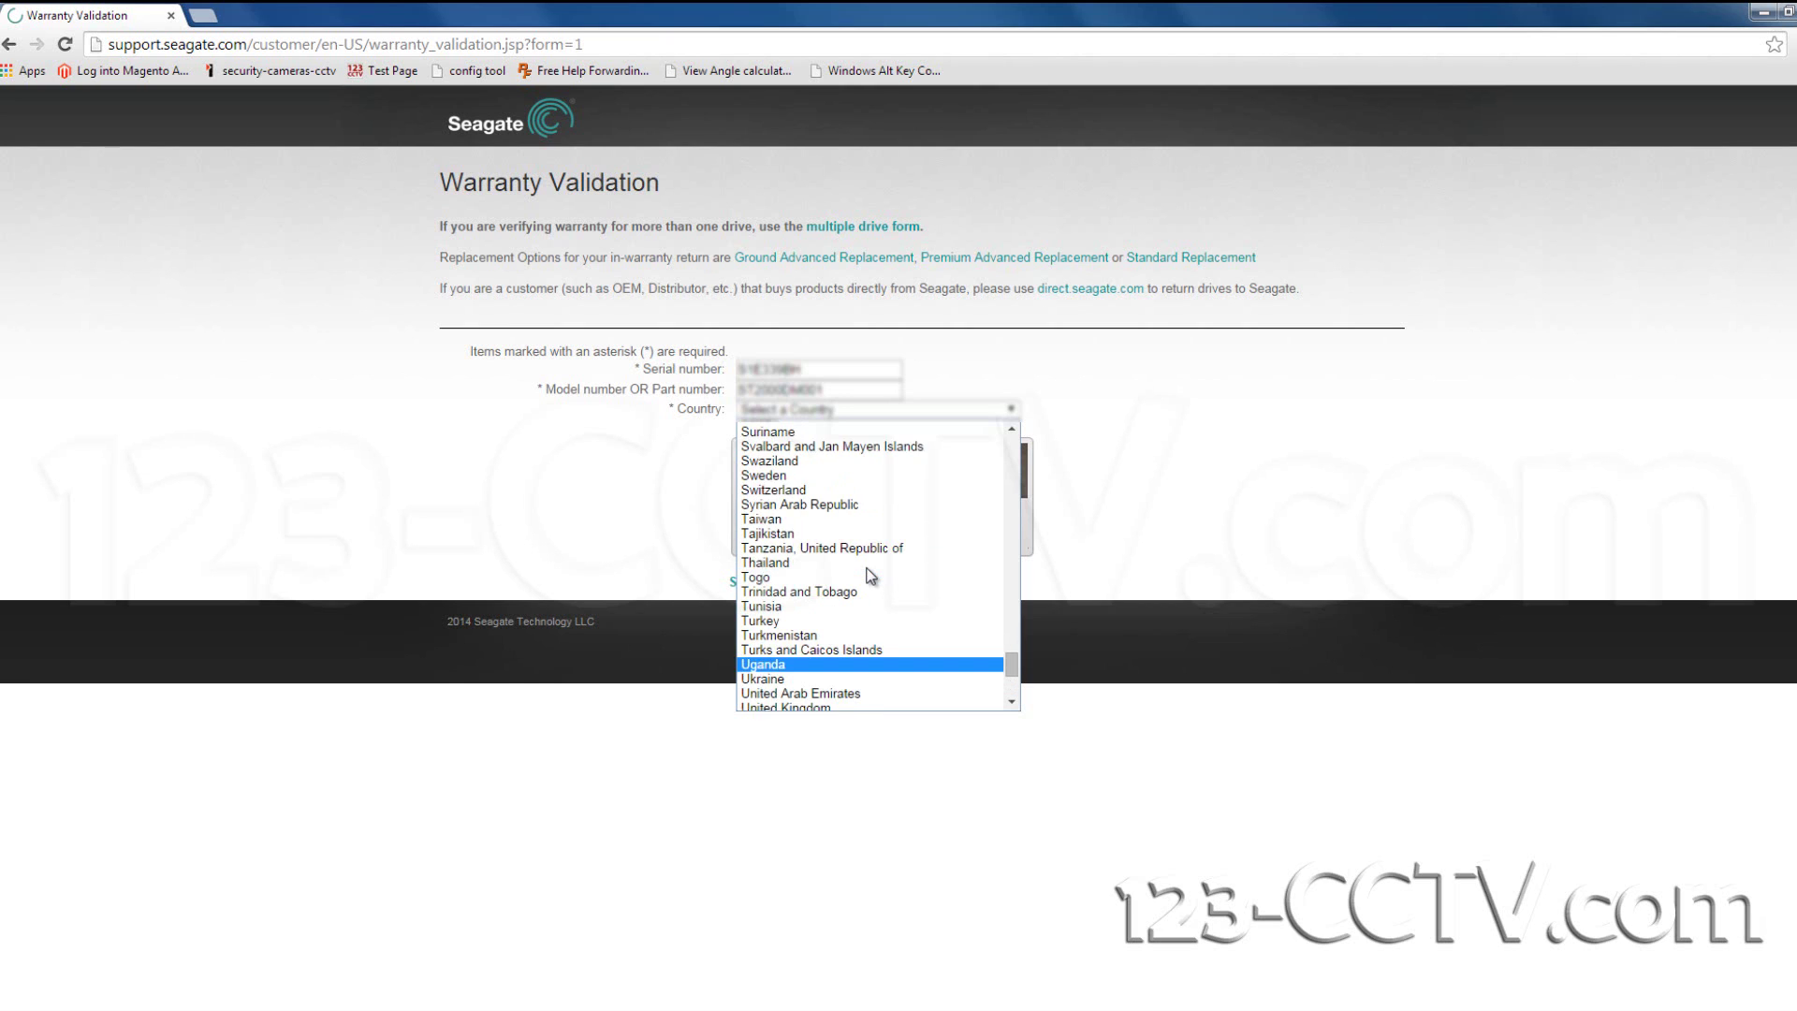
scroll(870, 575, "down", 4)
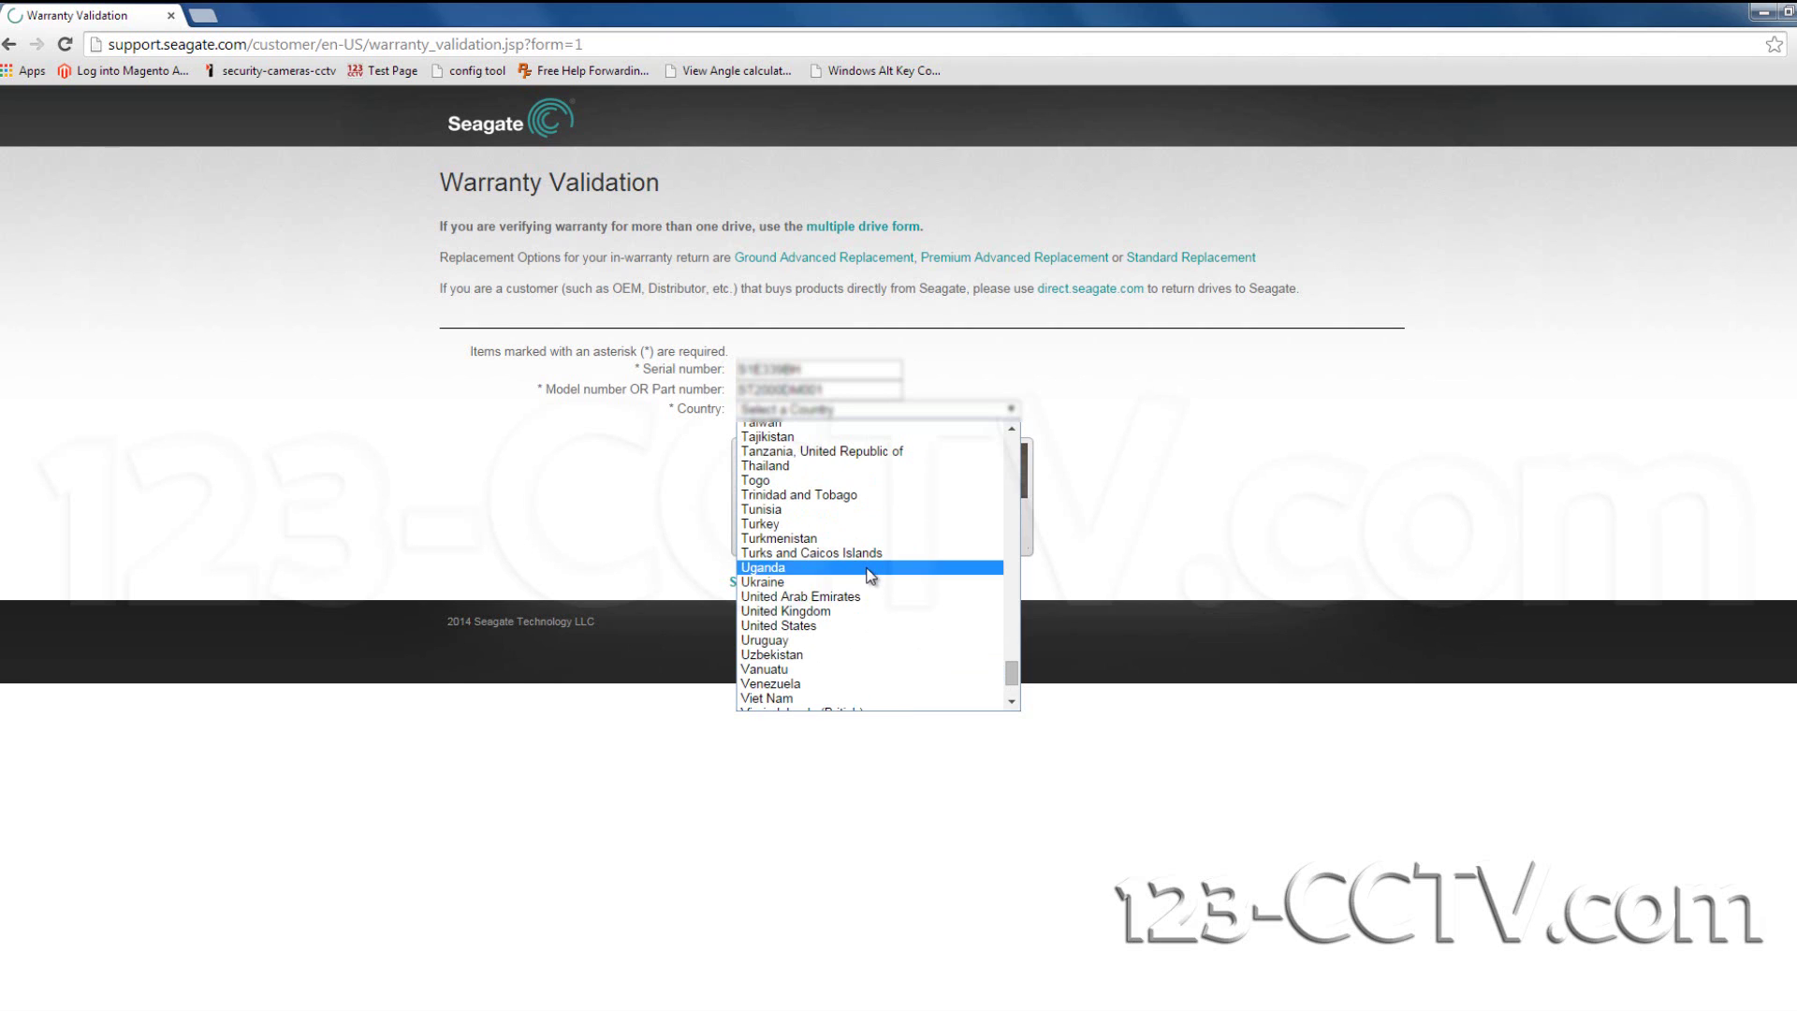
left_click(828, 622)
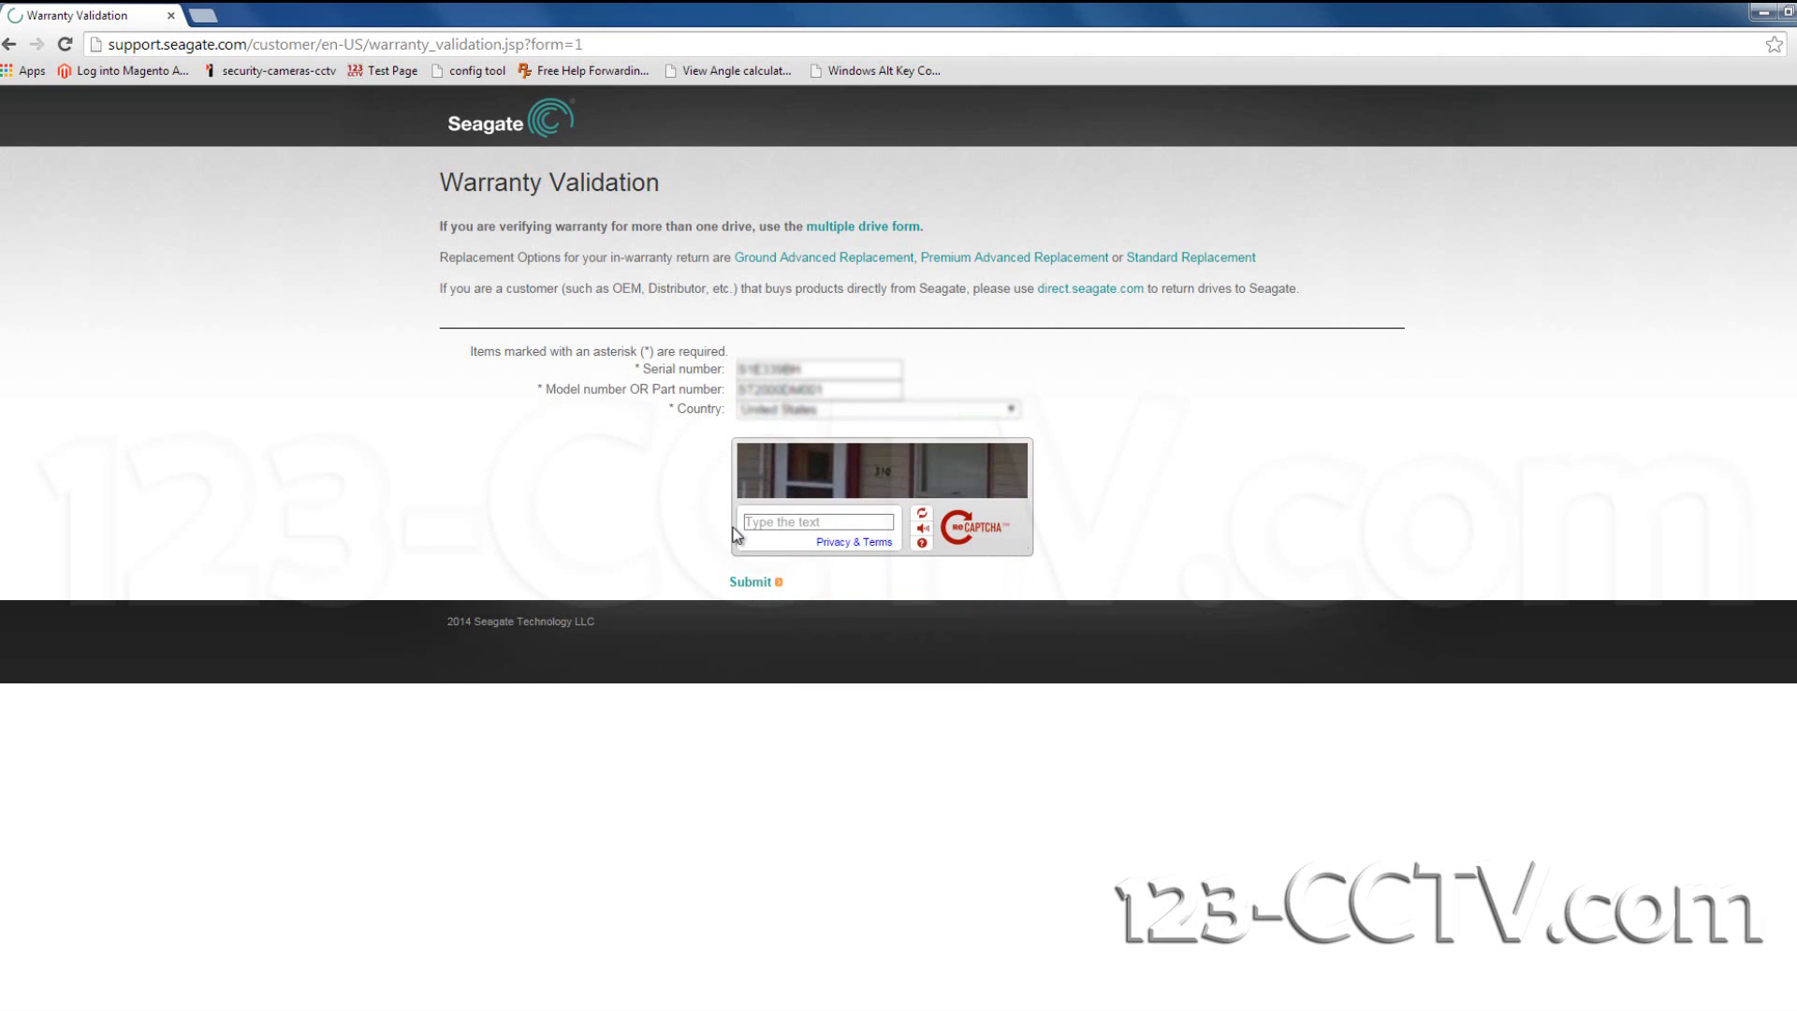
left_click(794, 530)
type("310")
left_click(753, 579)
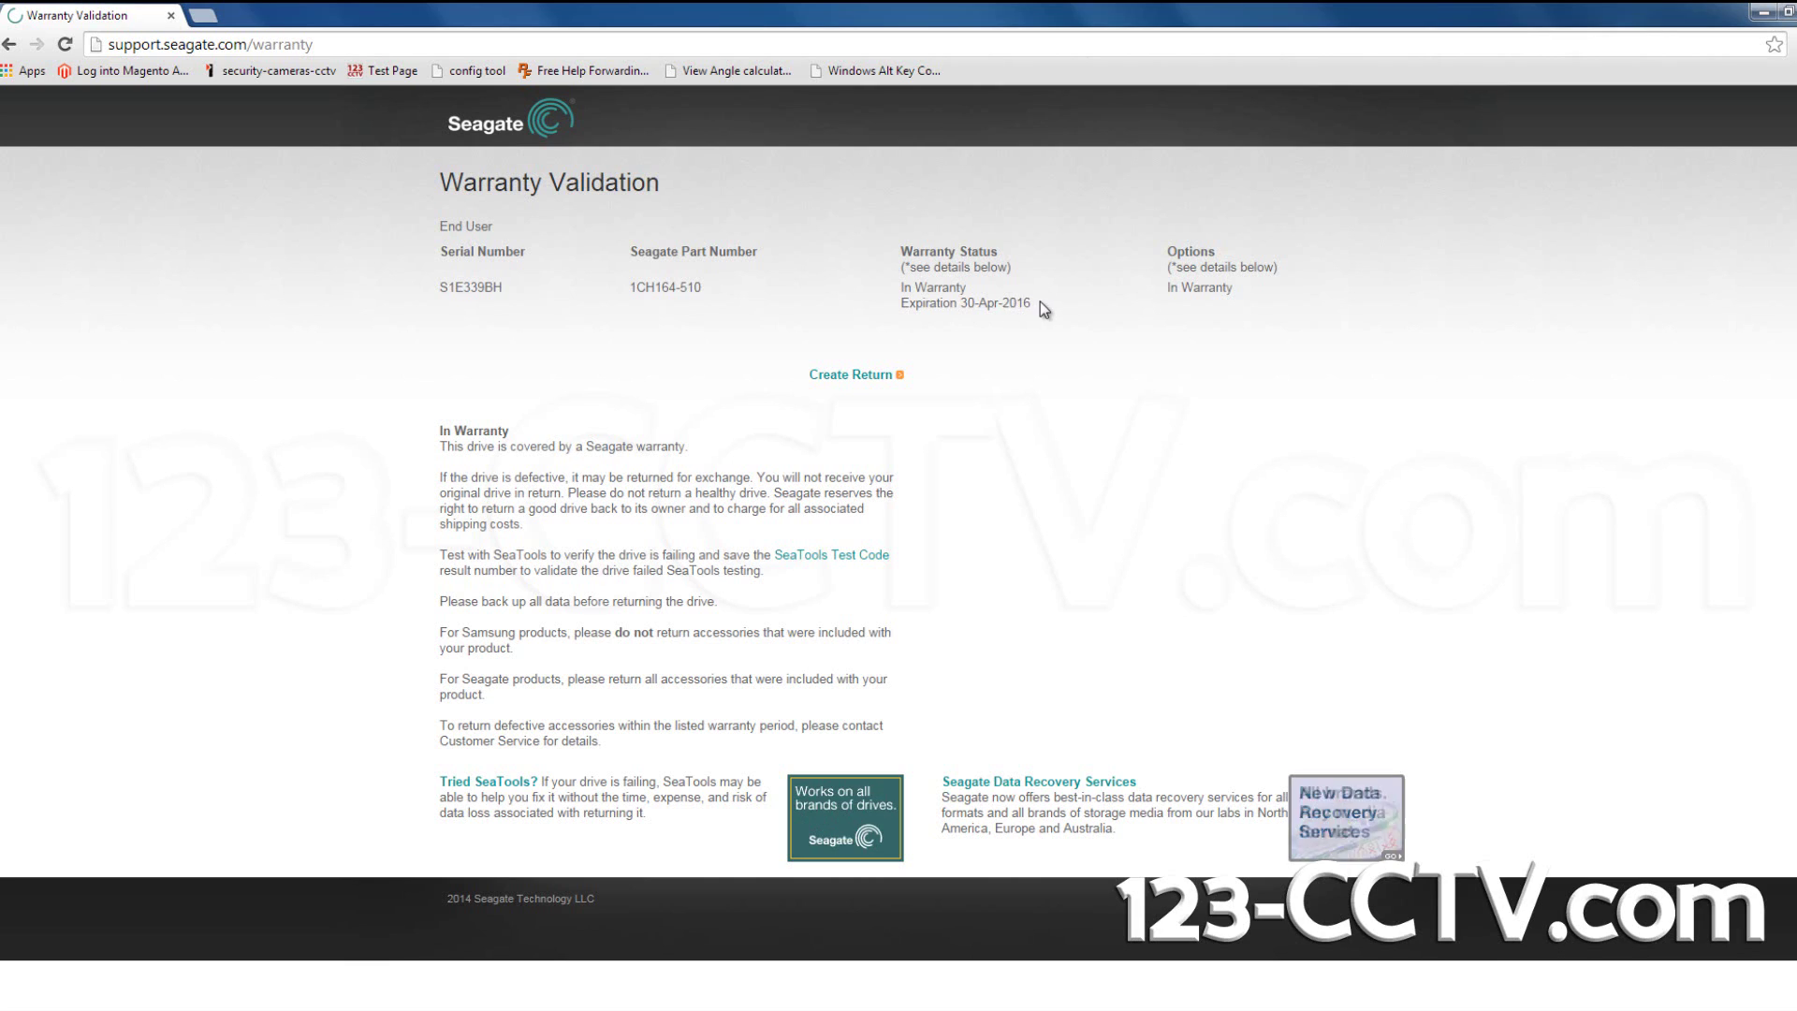
Highlight the 30-Apr-2016 warranty expiration date in the results, then clear the highlight.
left_click_drag(1031, 303, 960, 304)
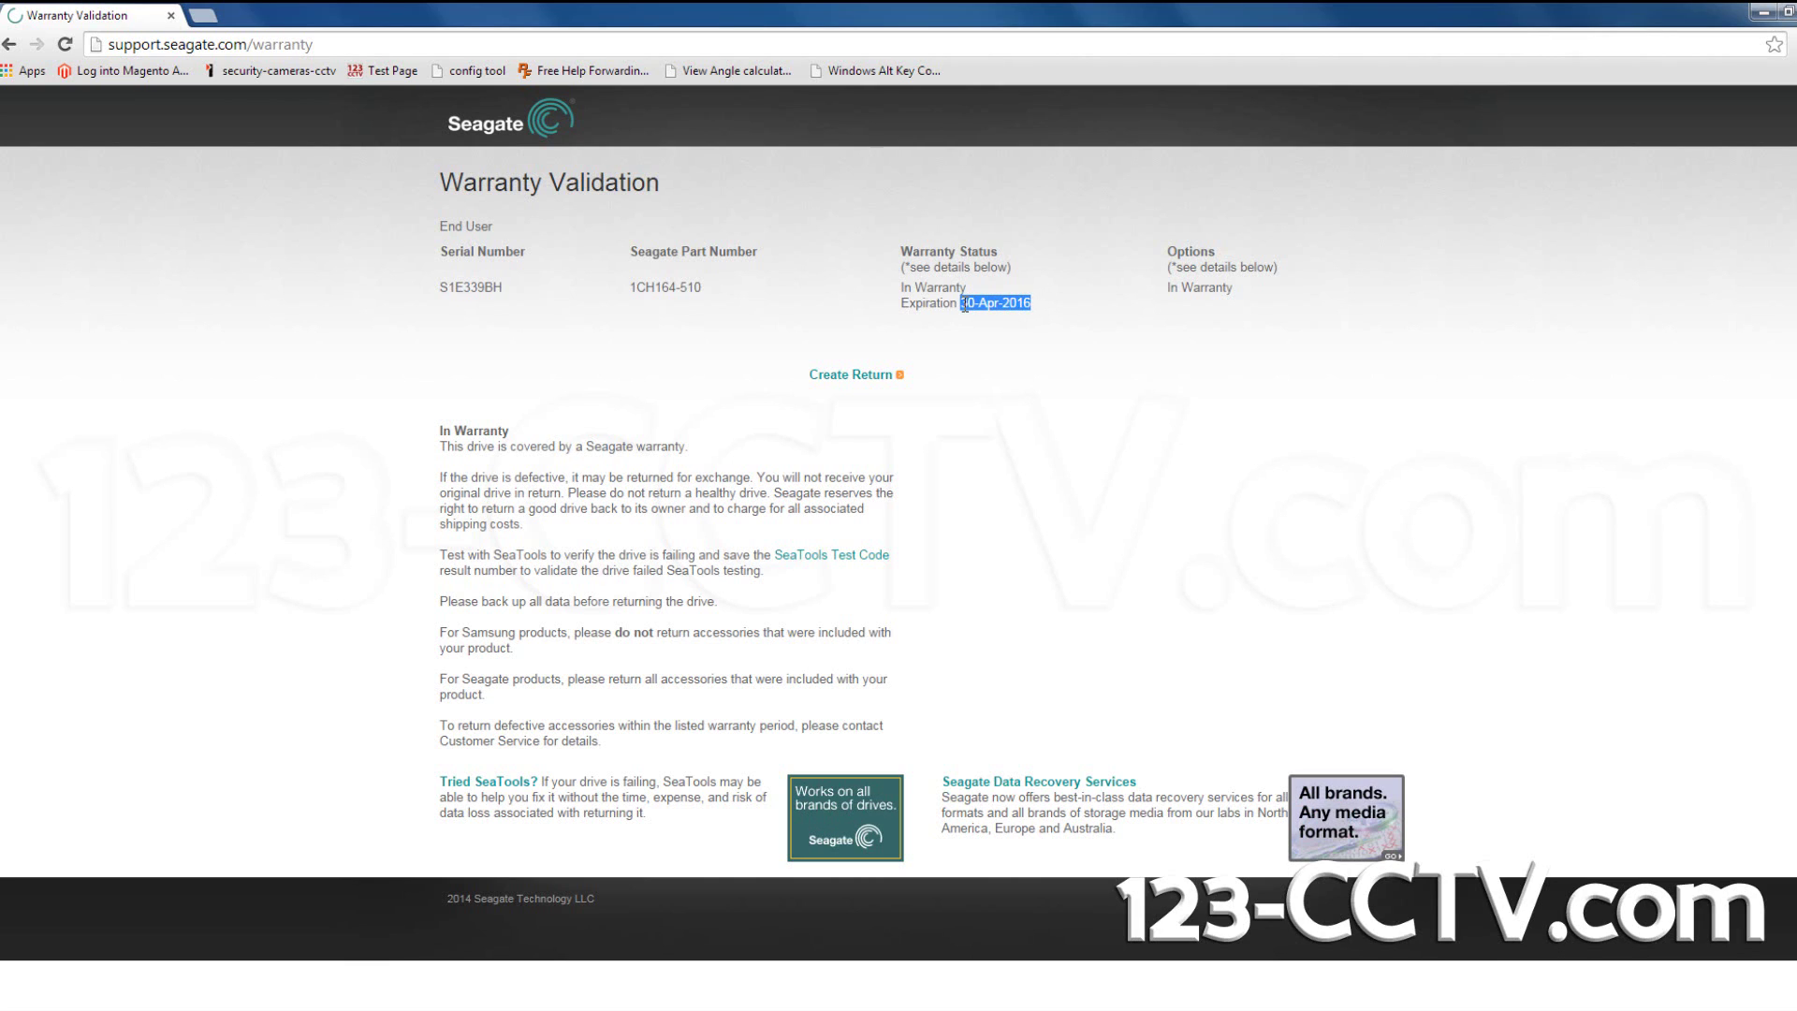
left_click(1184, 299)
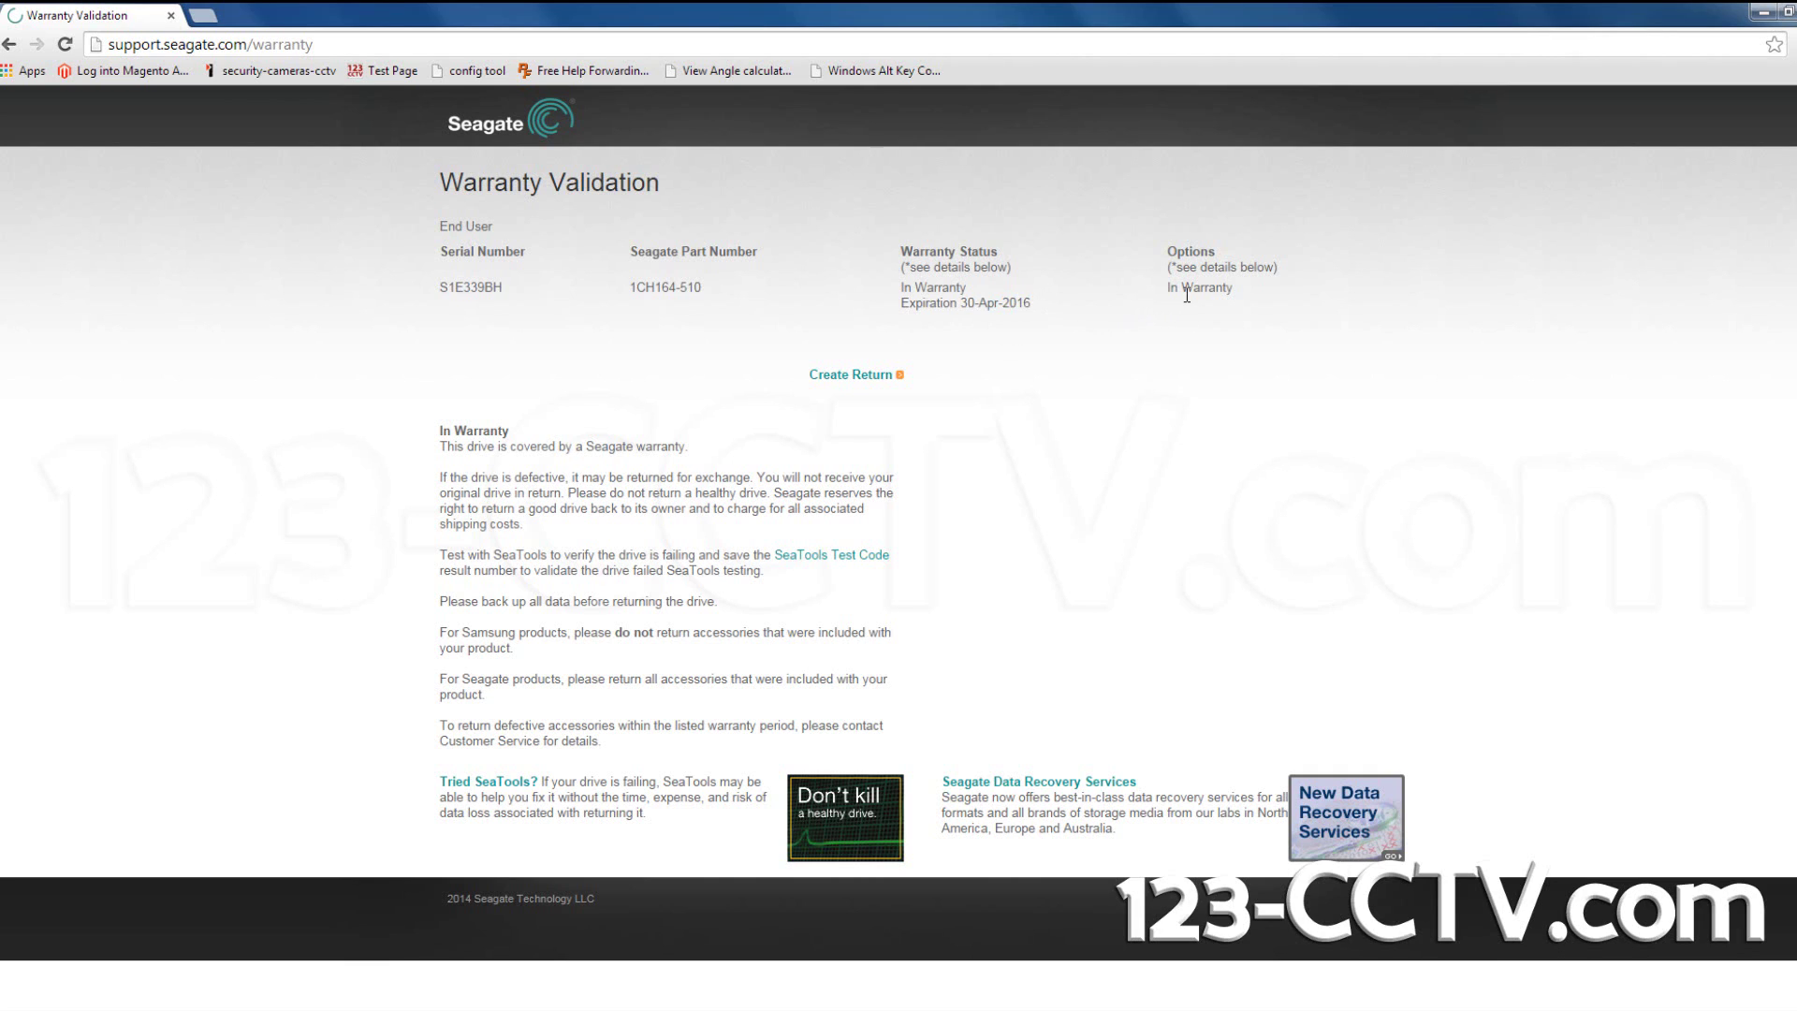
Create a return for the in-warranty drive, keeping Standard Replacement, and continue to shipping.
left_click(854, 377)
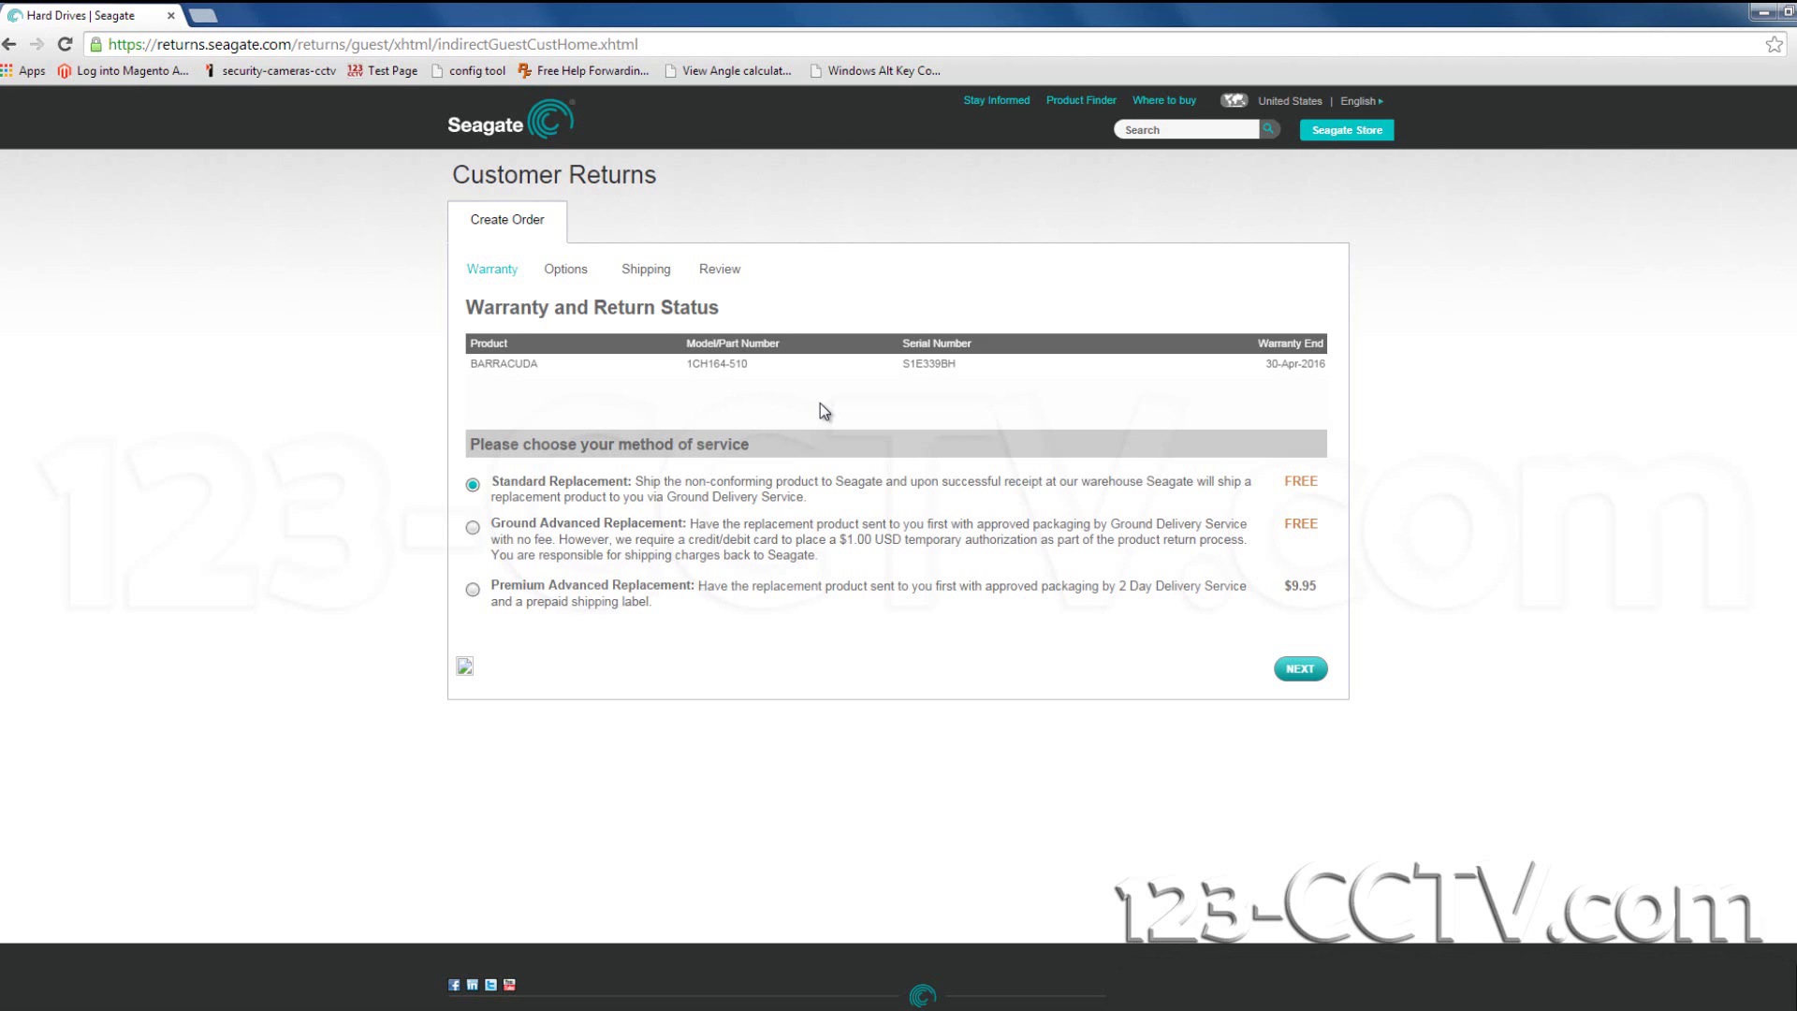
left_click(1296, 670)
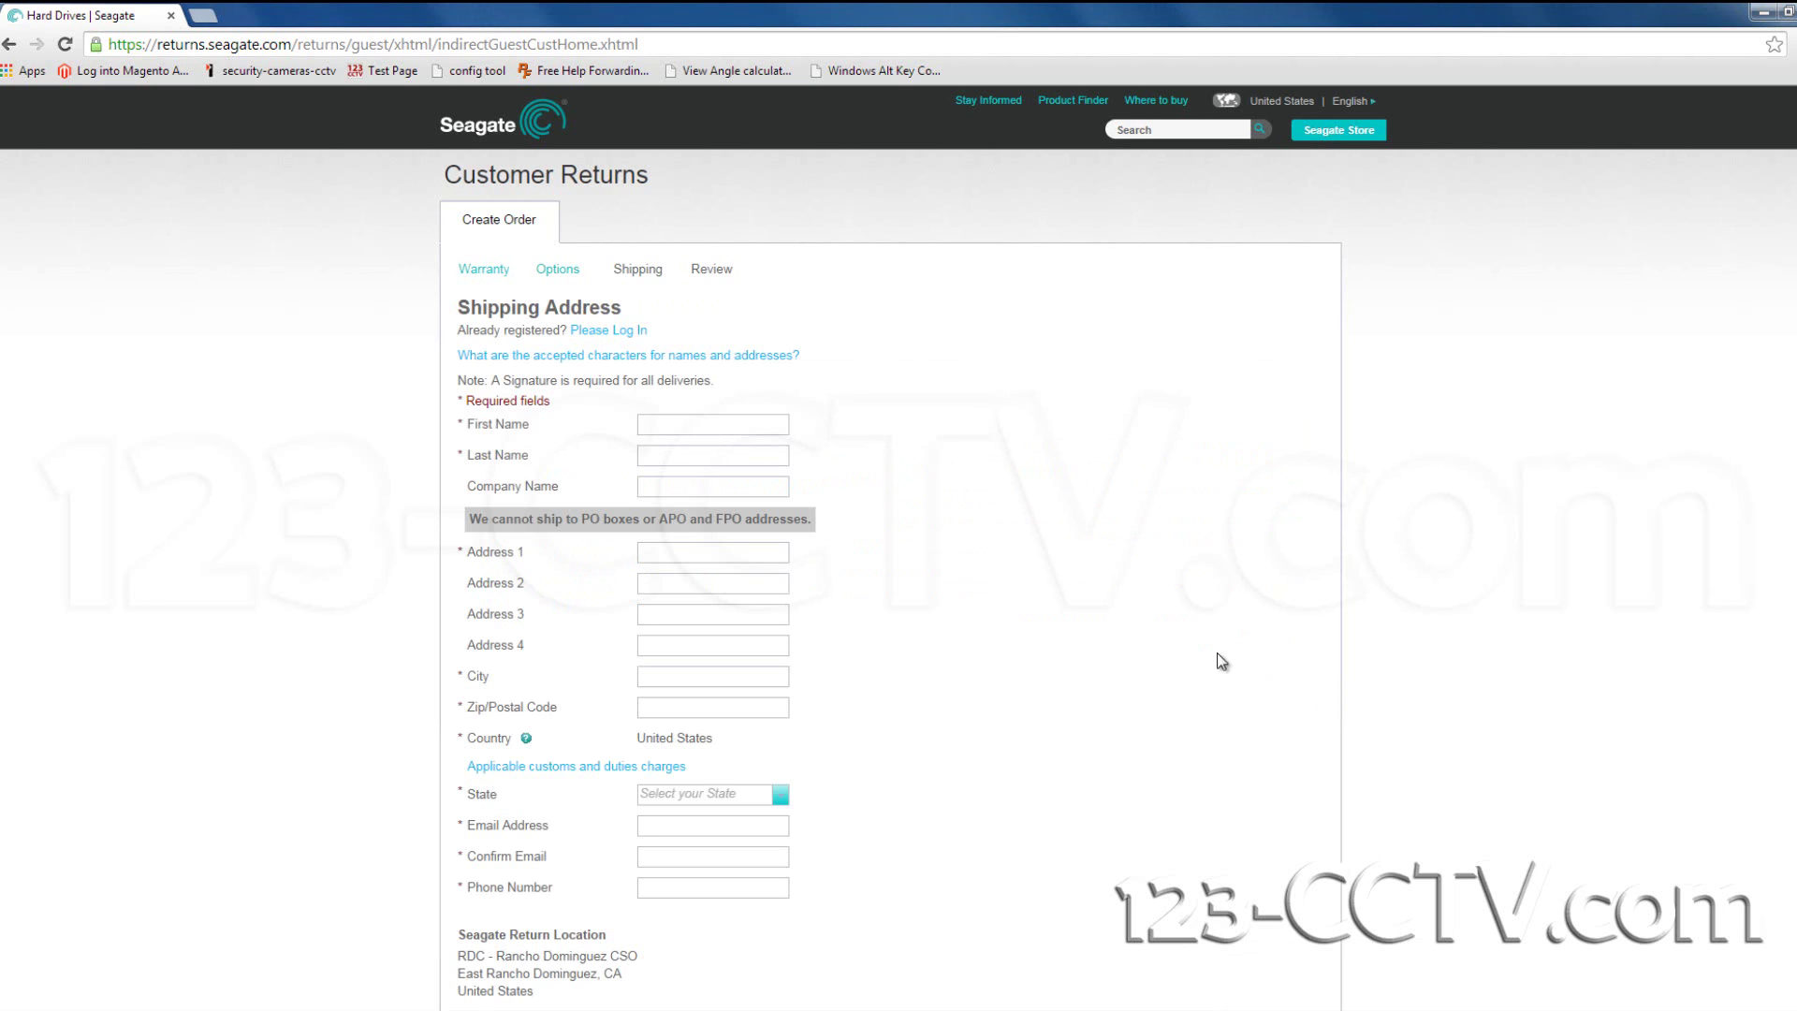
Fill in the name fields, company 'N/AA', and the street address line.
scroll(625, 419, "down", 1)
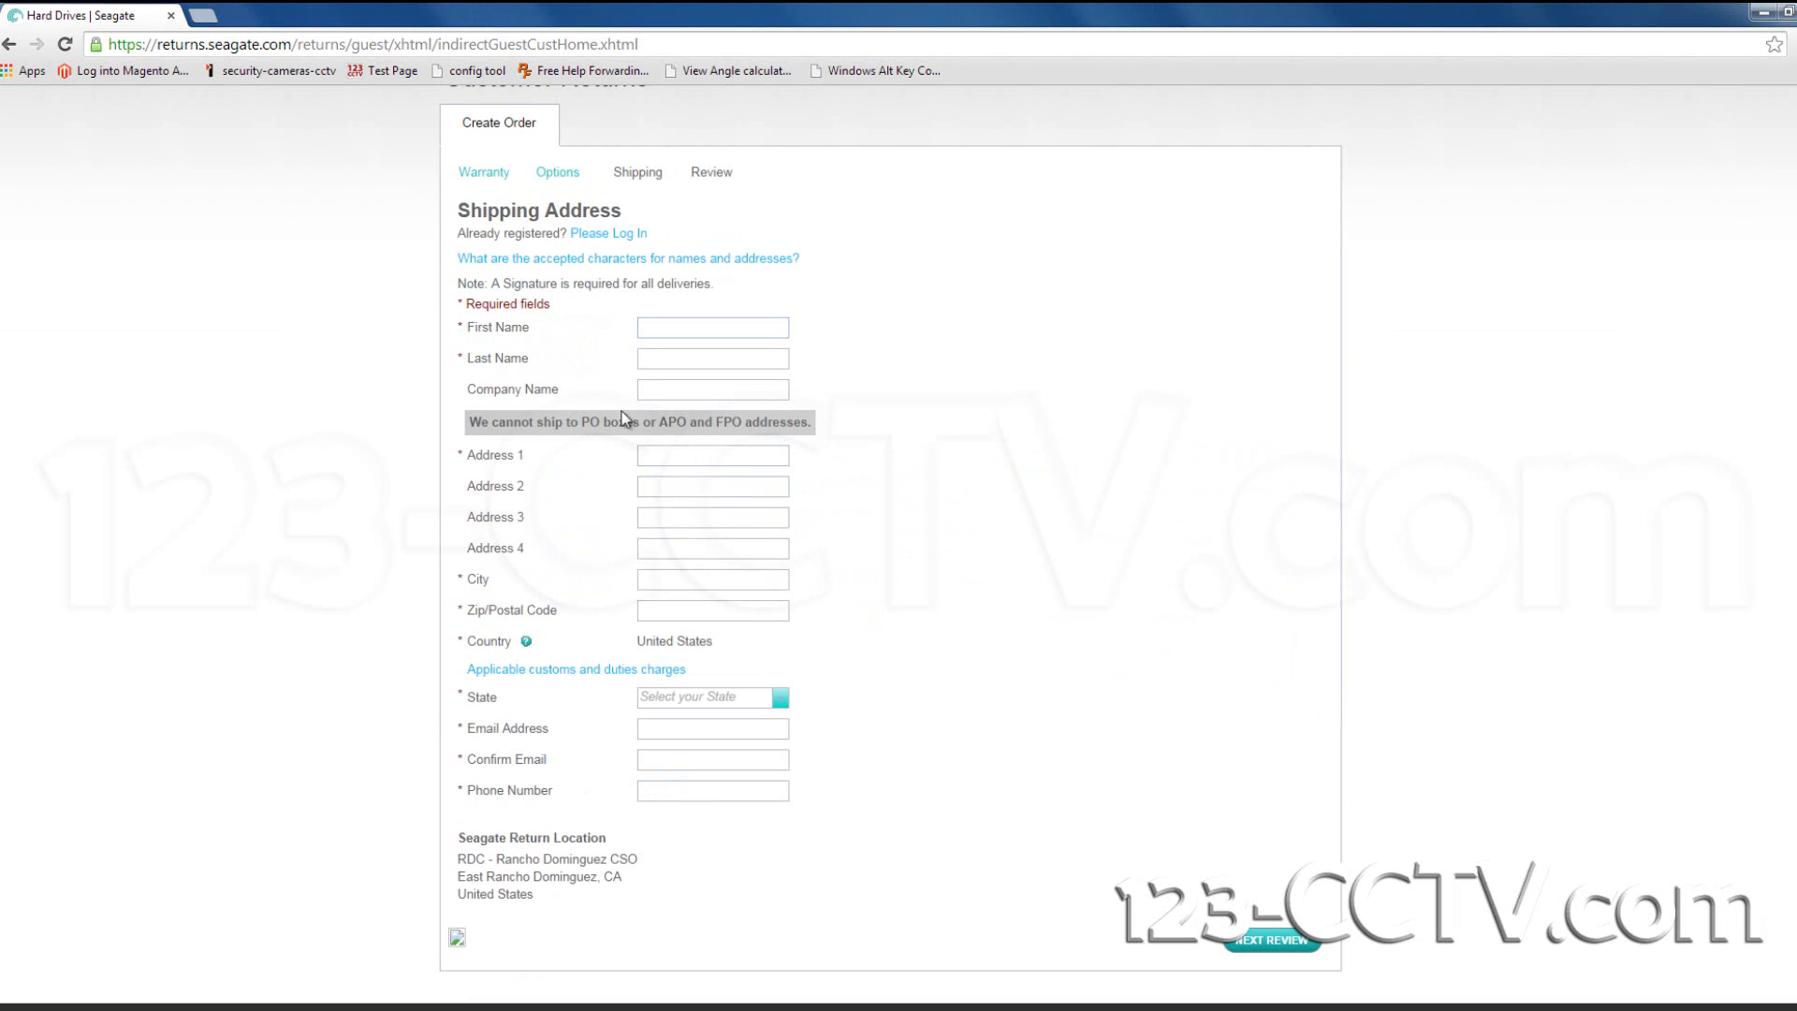
left_click(671, 329)
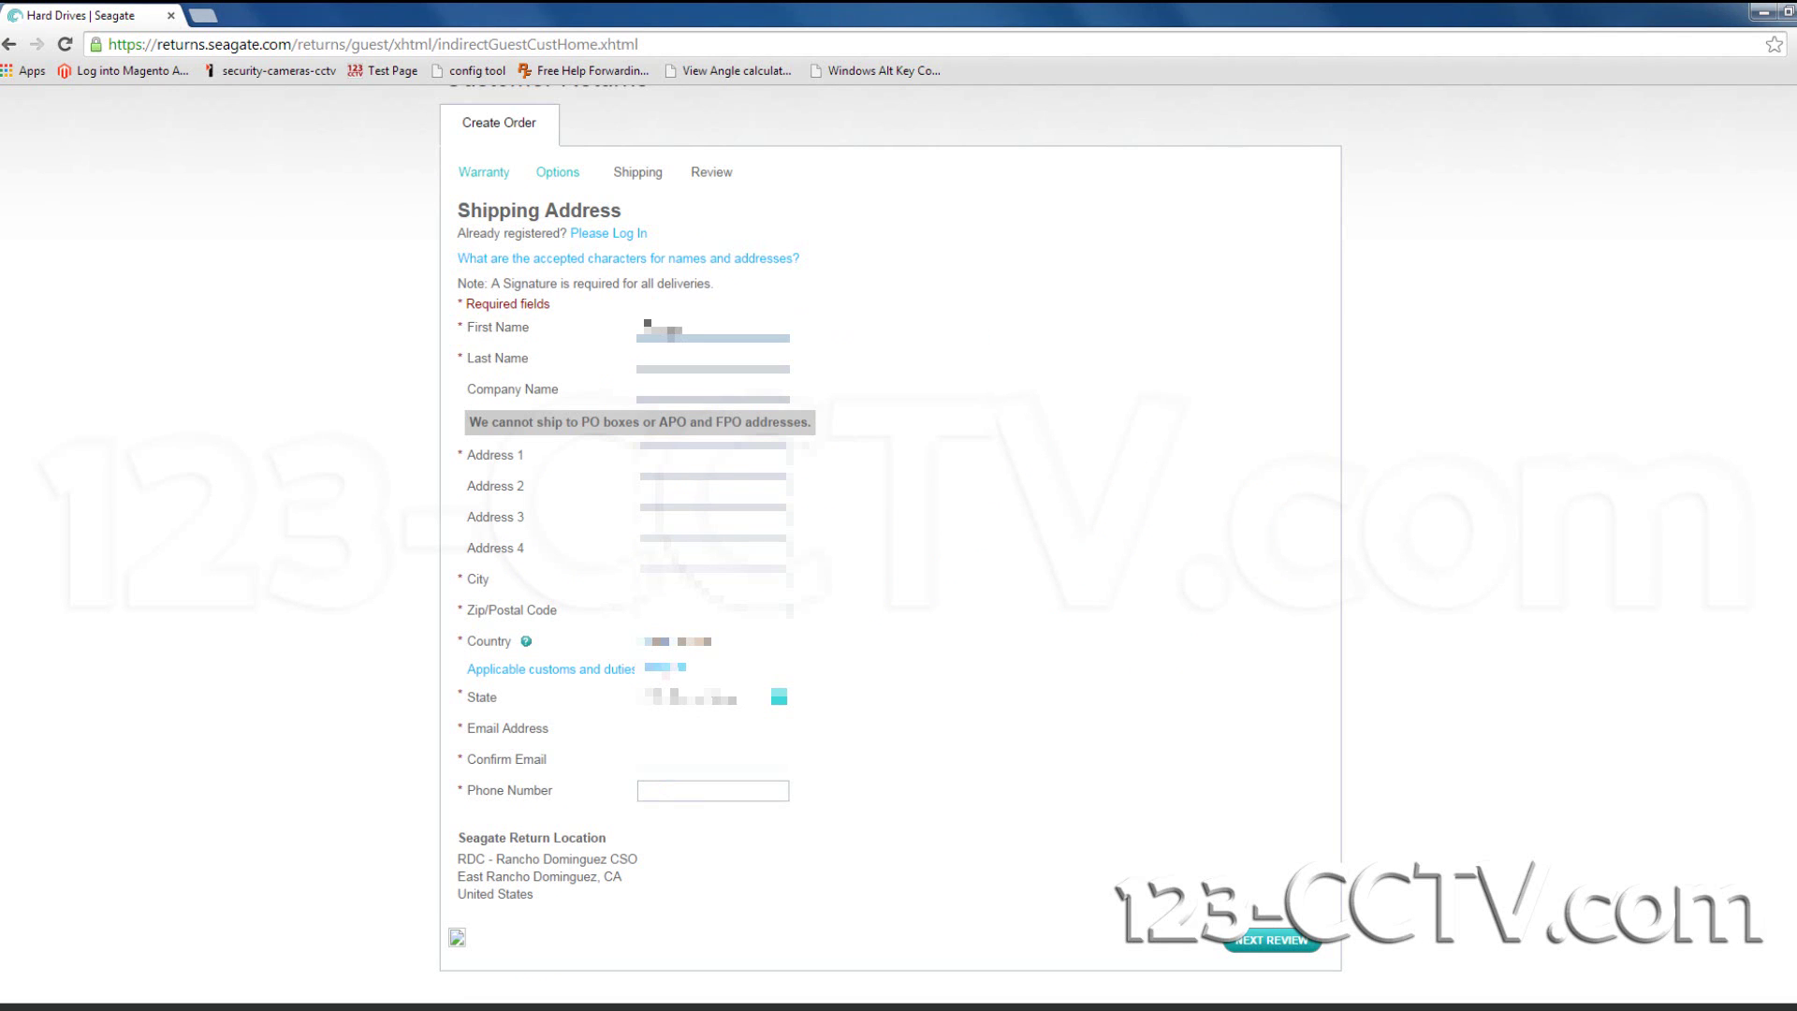
key("Tab")
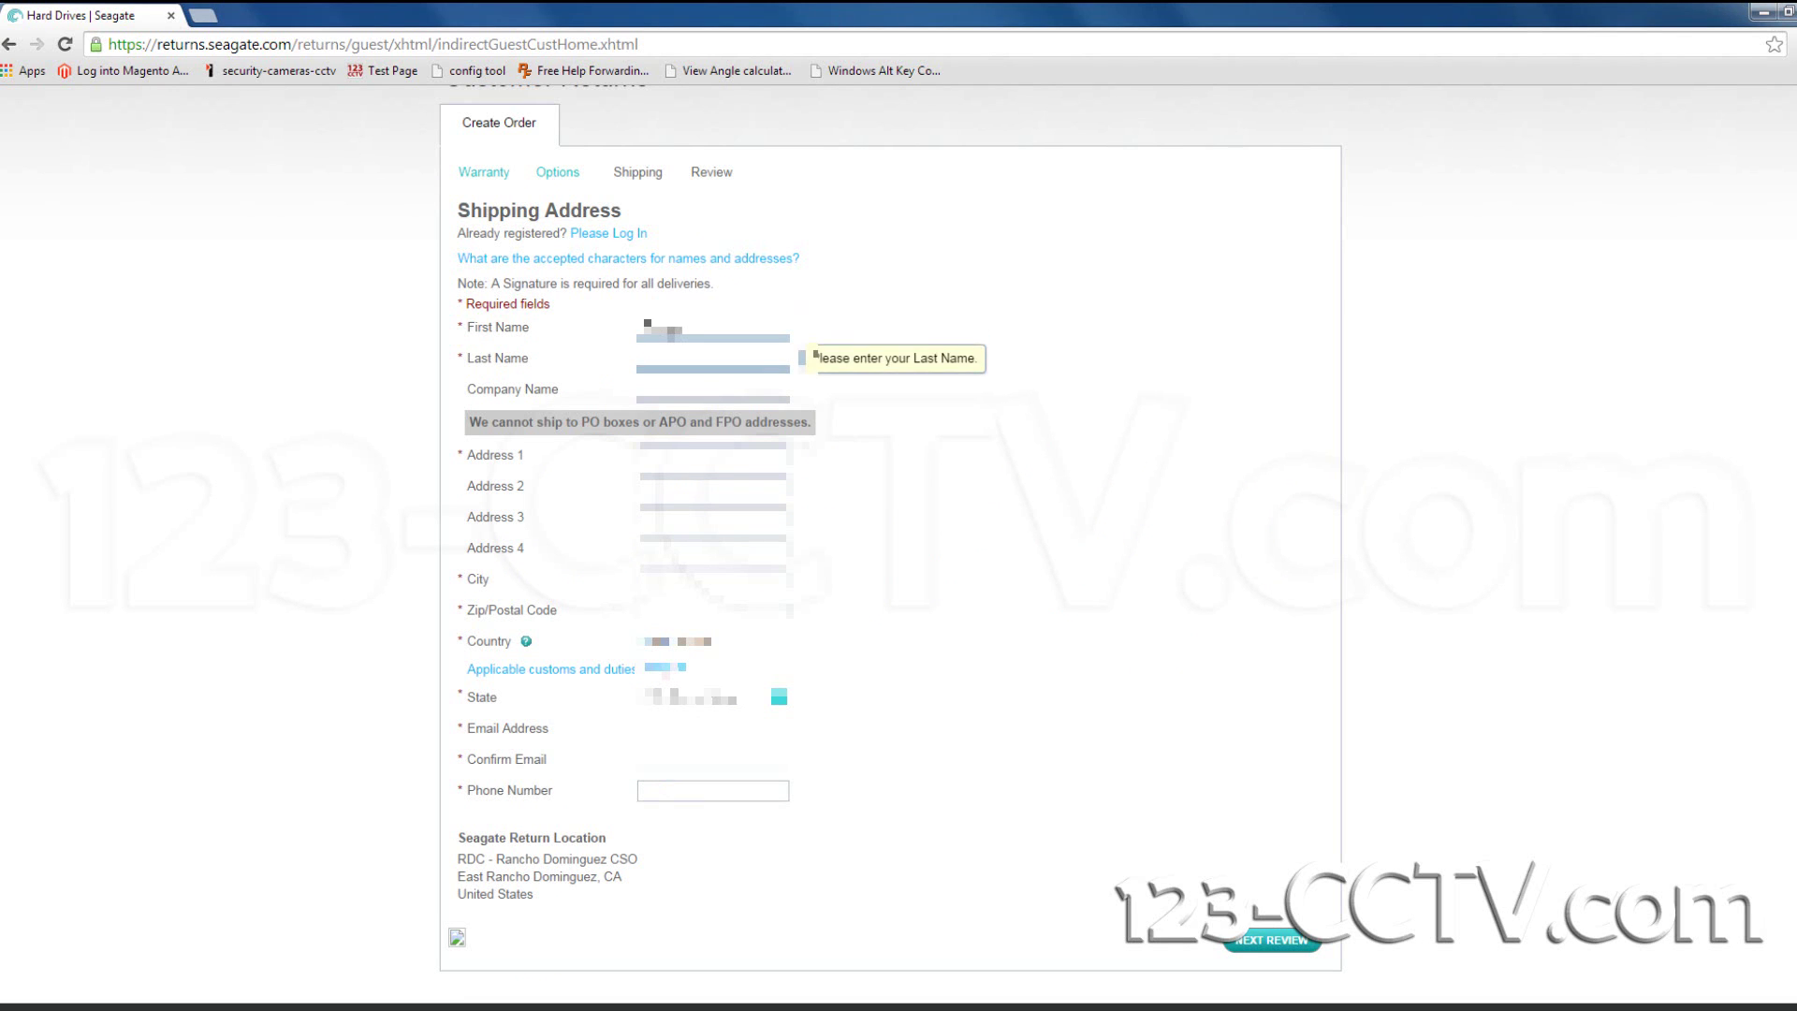
type("Do")
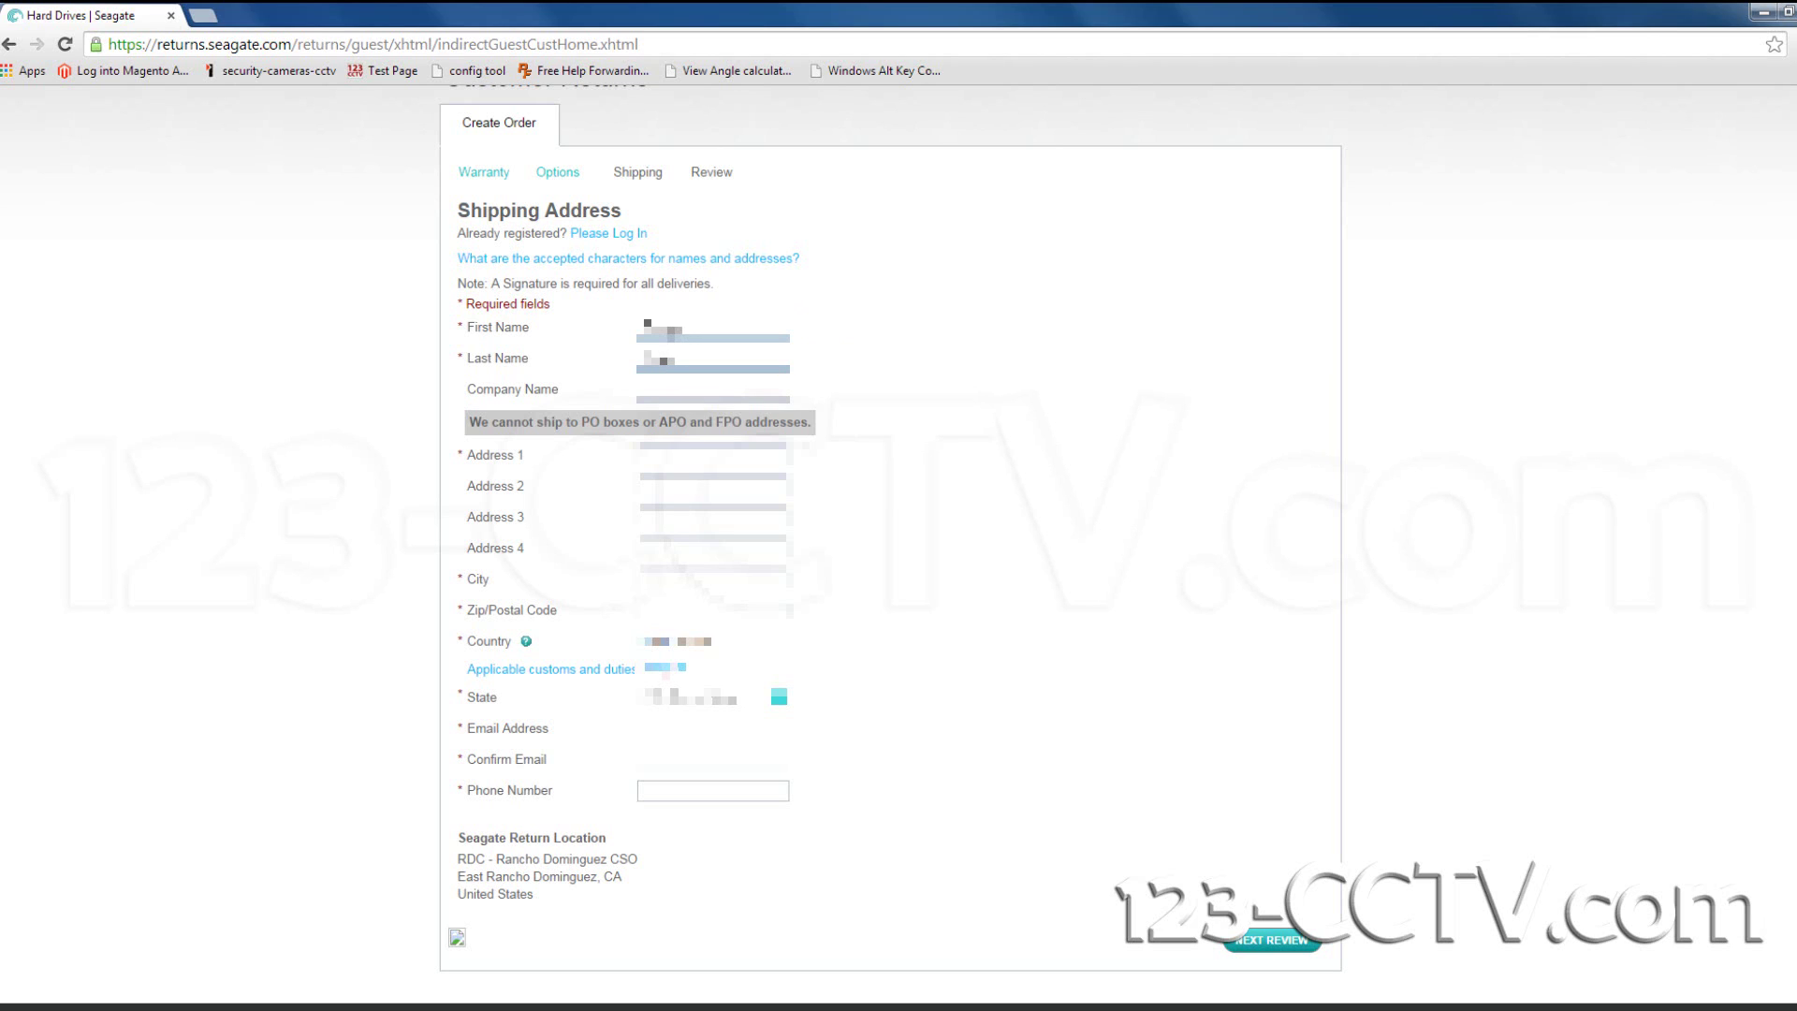
key("Tab")
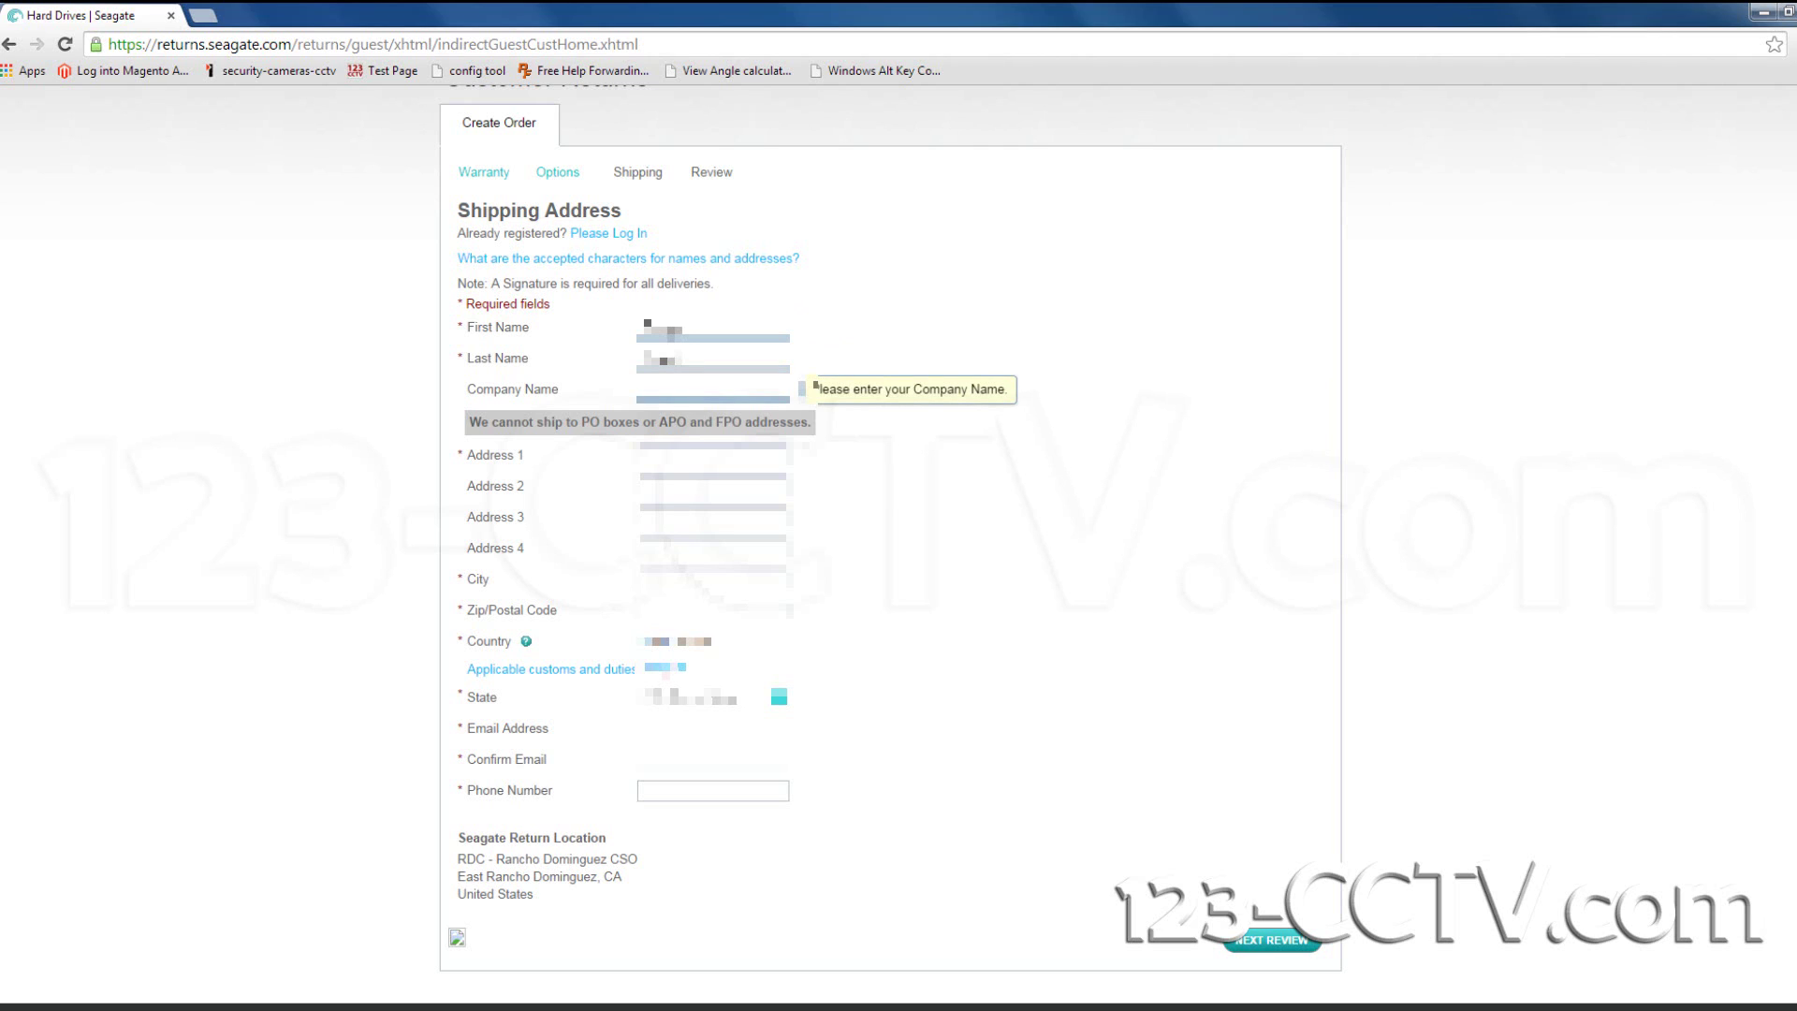
type("N/A")
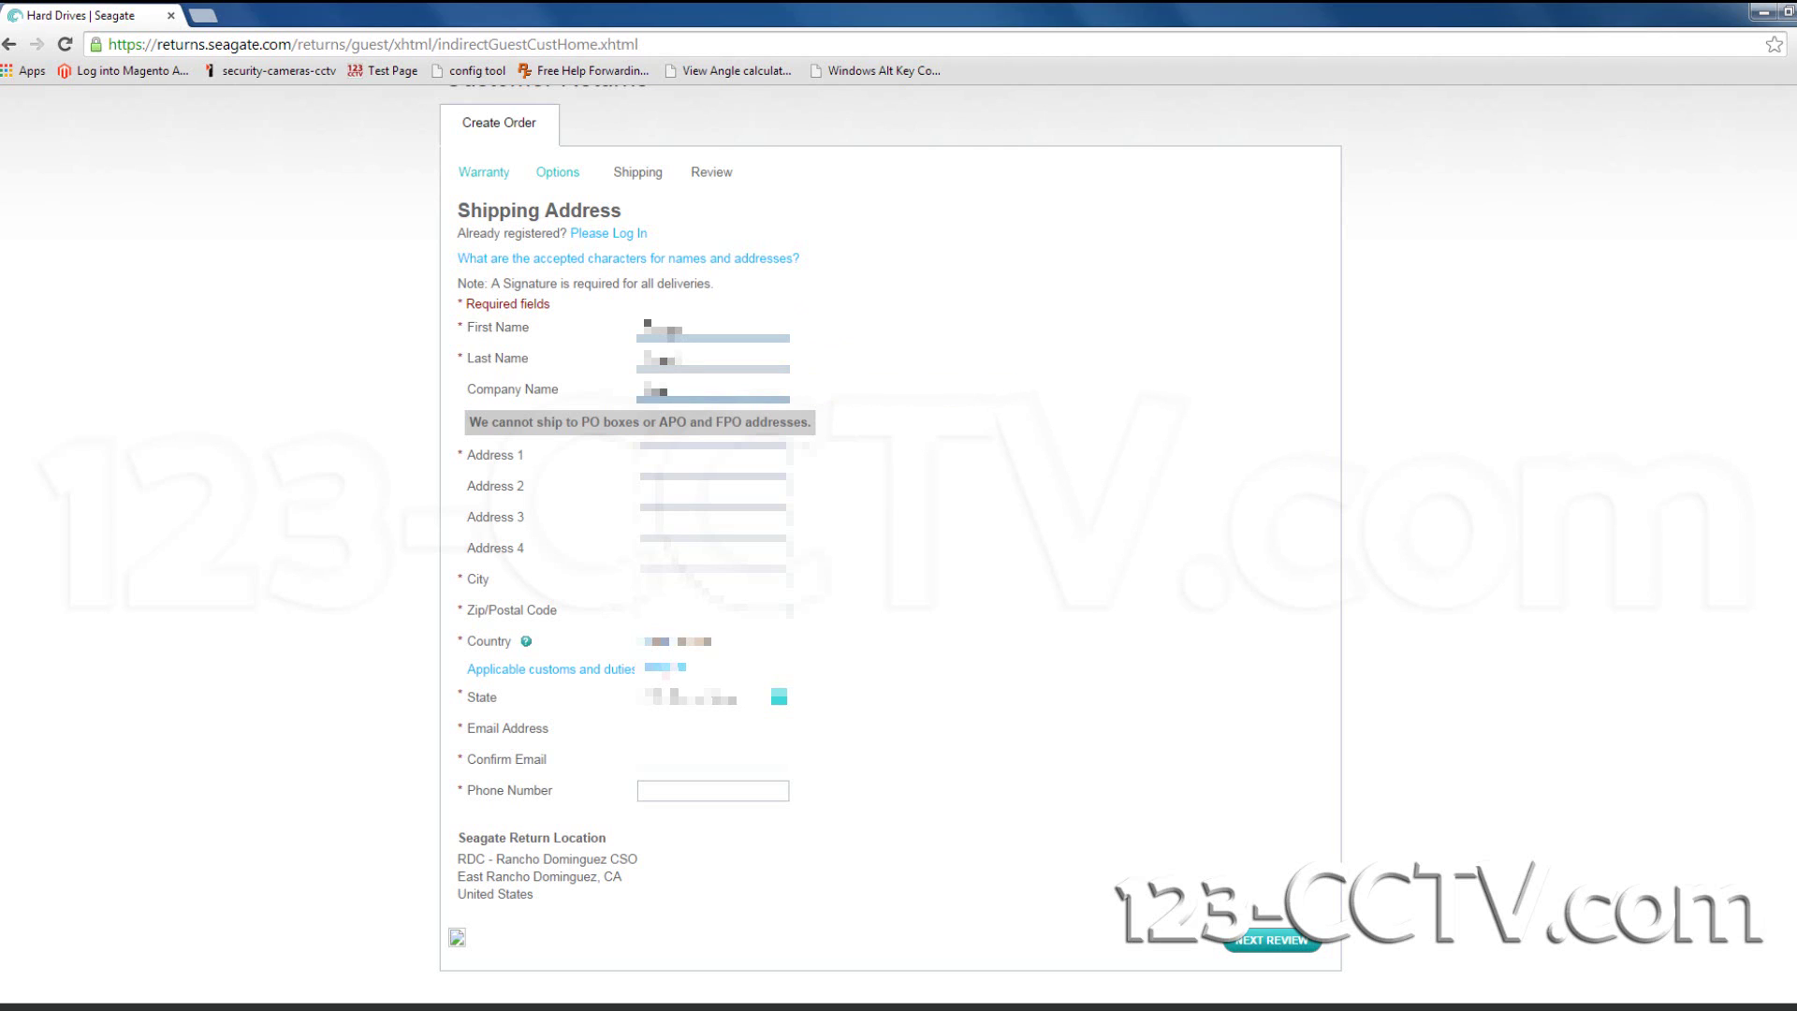
type("A")
key("Tab")
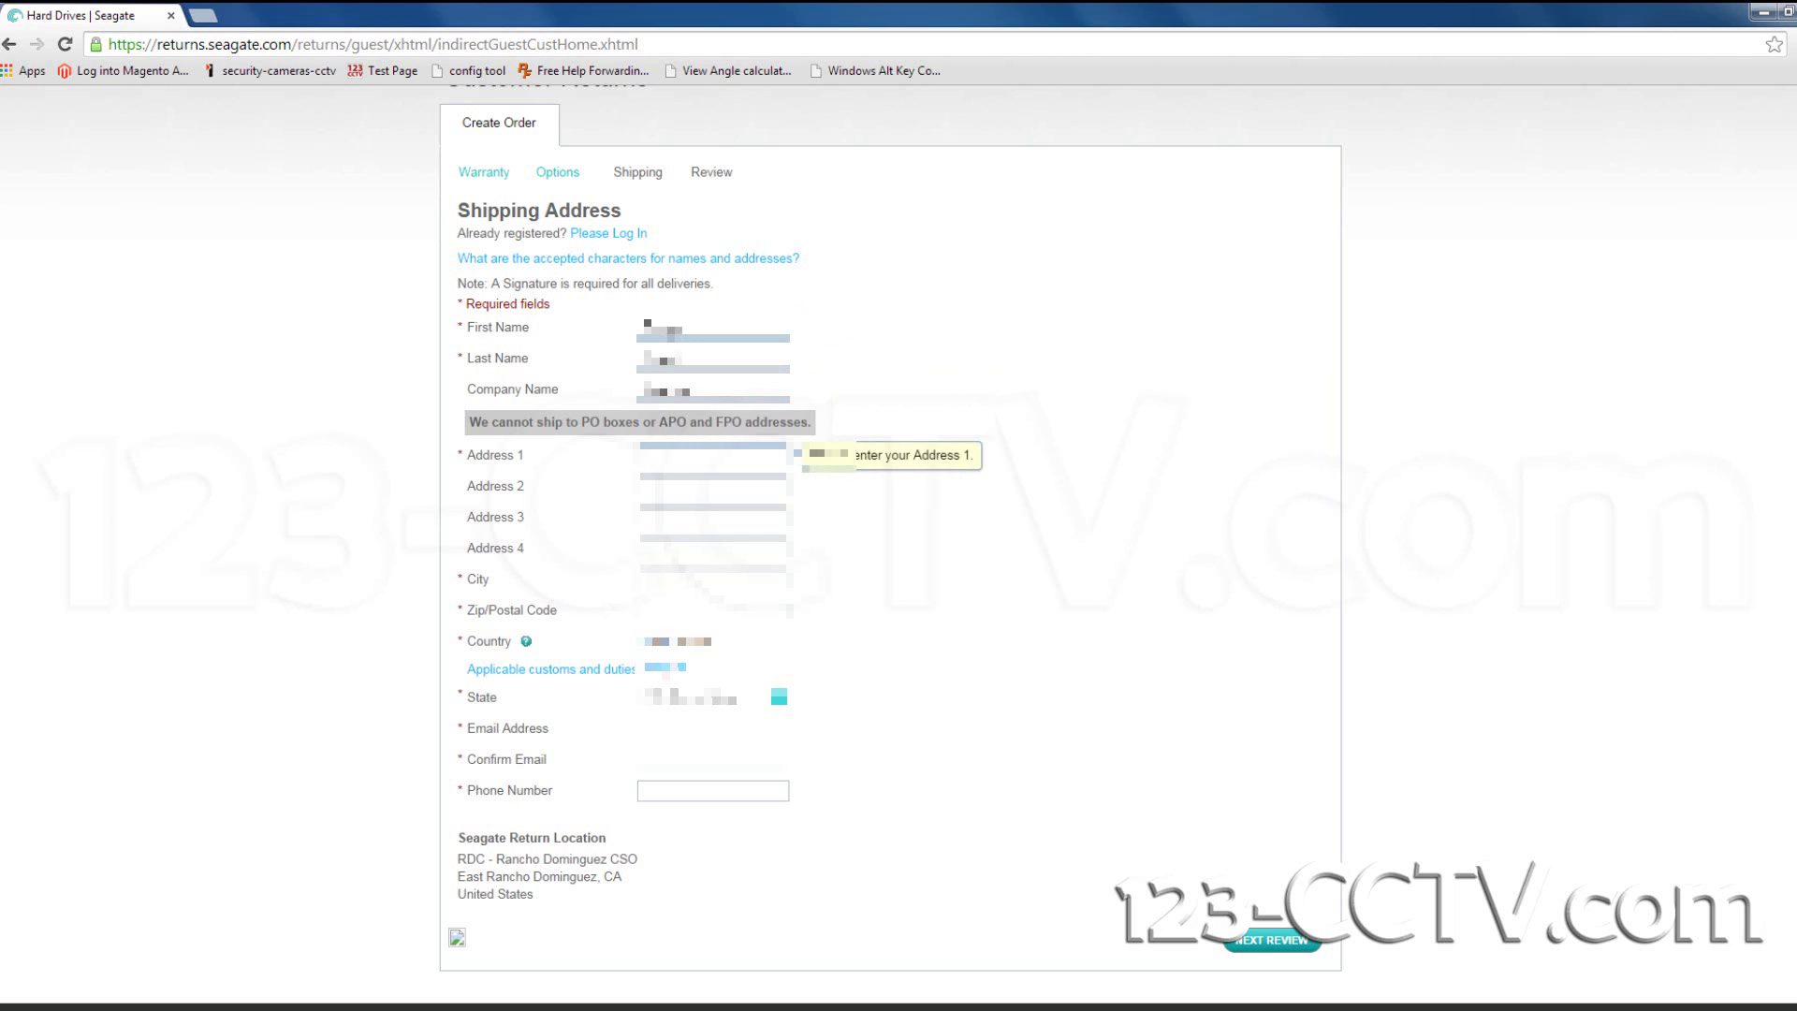
type("12")
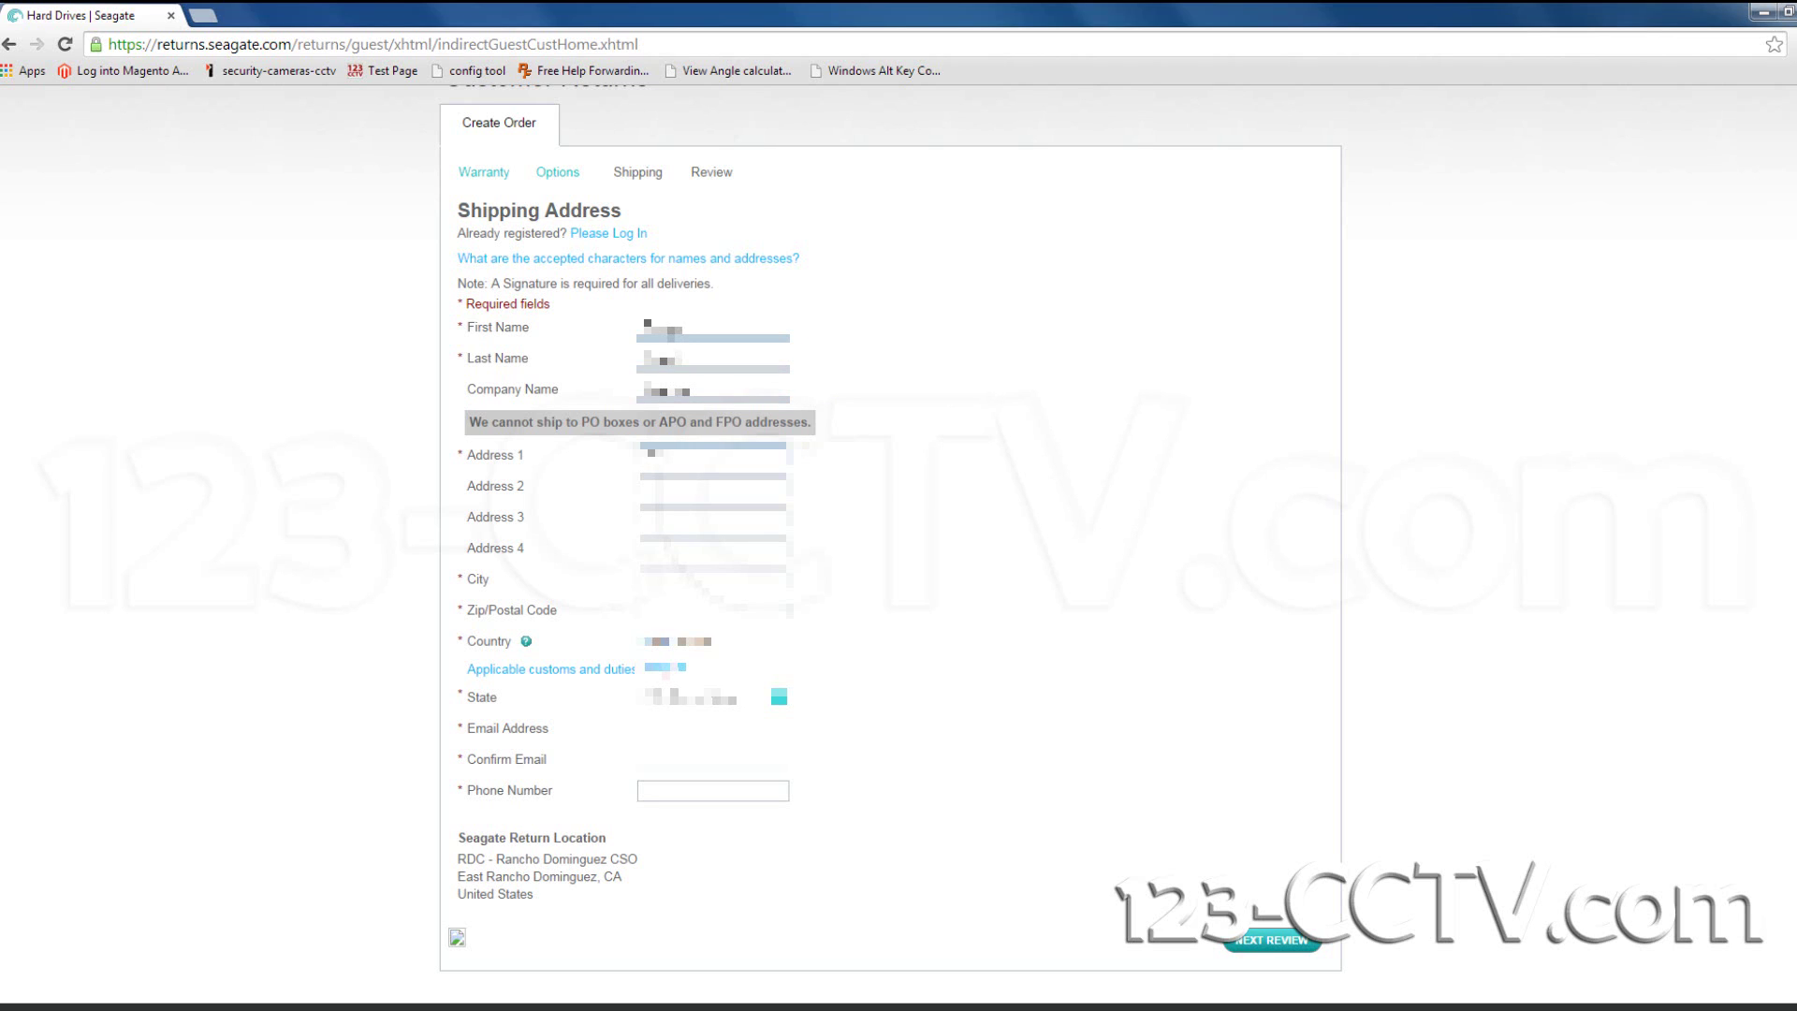
type("34 Main St")
Enter the city and ZIP code, then try typing the state as California and NY.
key("Tab")
key("Tab")
key("Tab")
key("Tab")
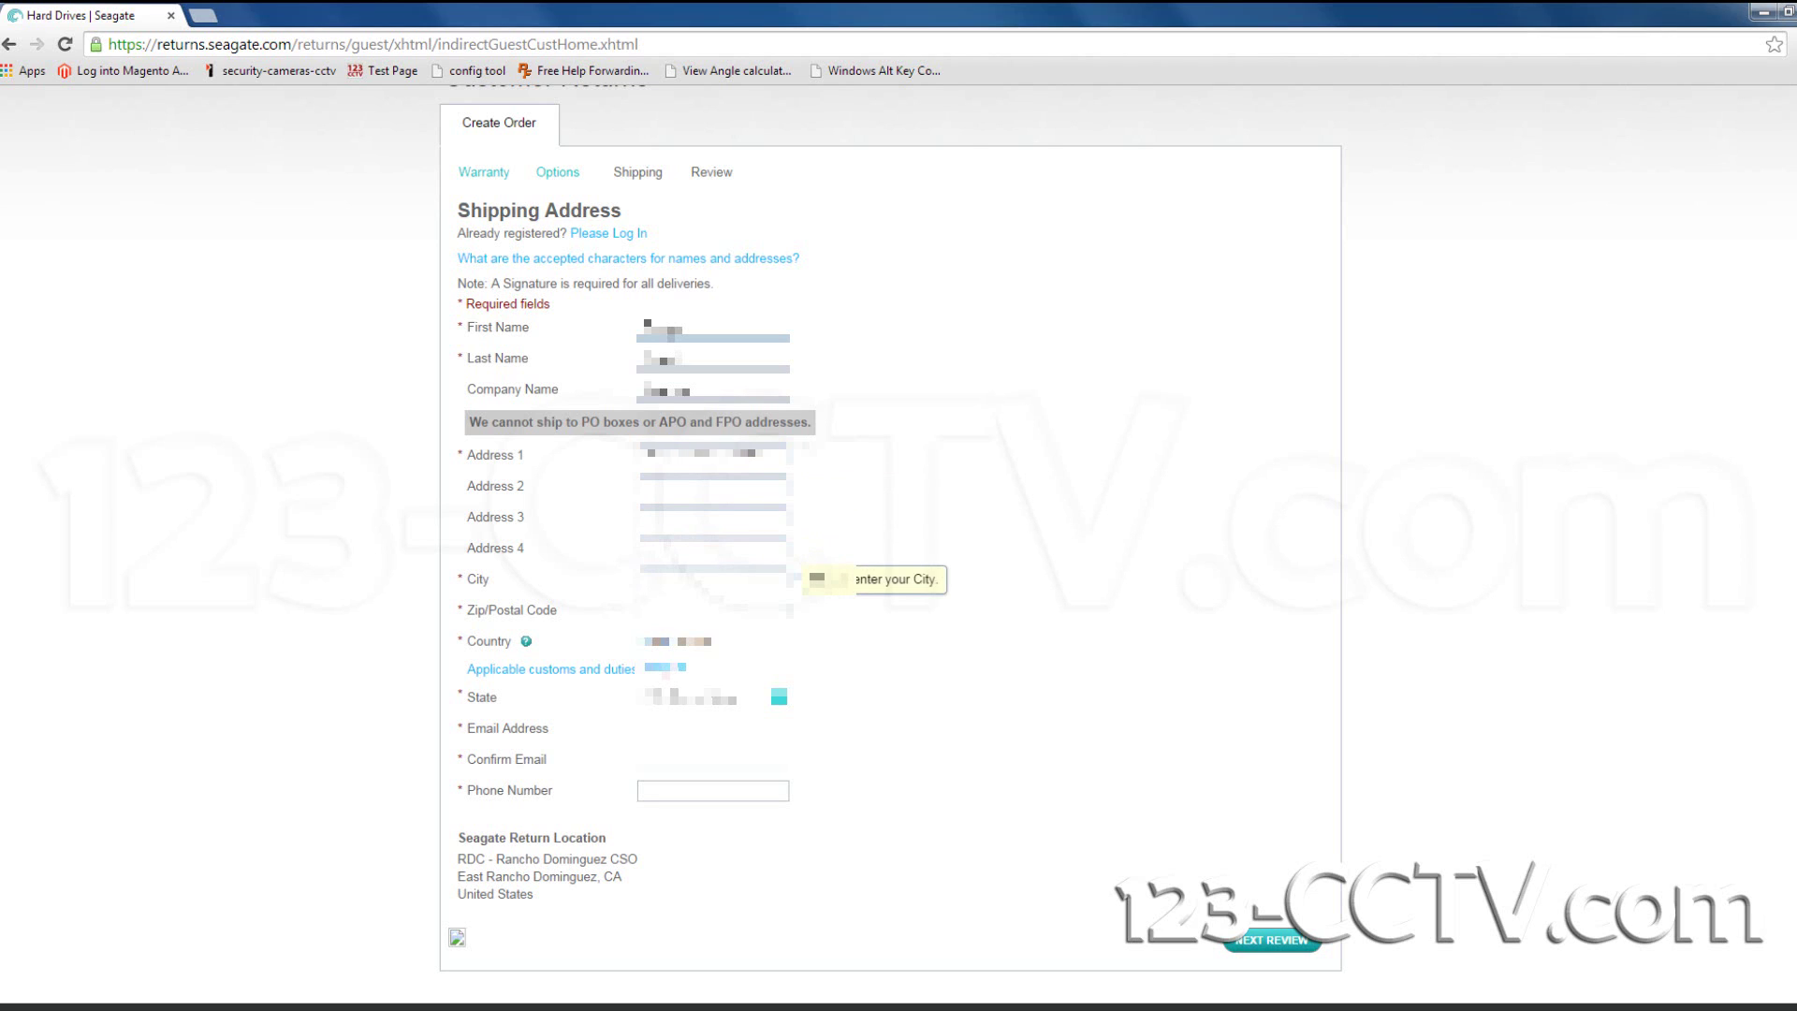
type("Anytown")
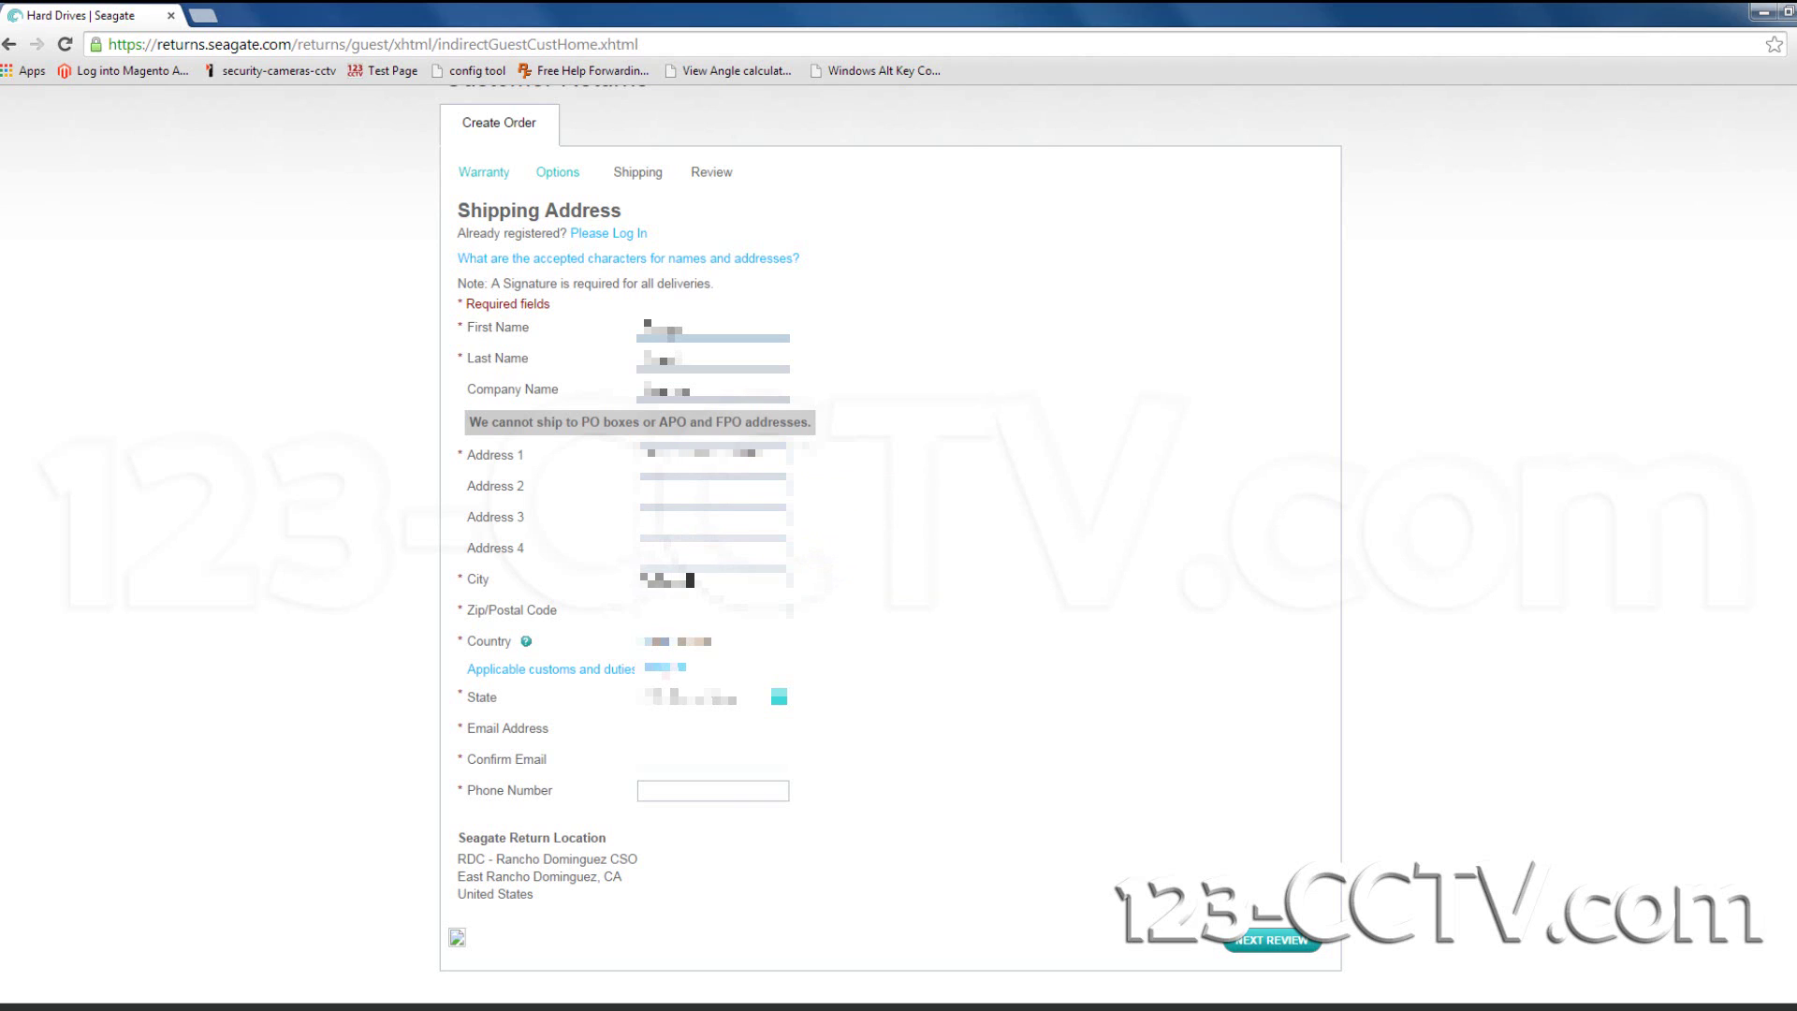
type("e")
key("Tab")
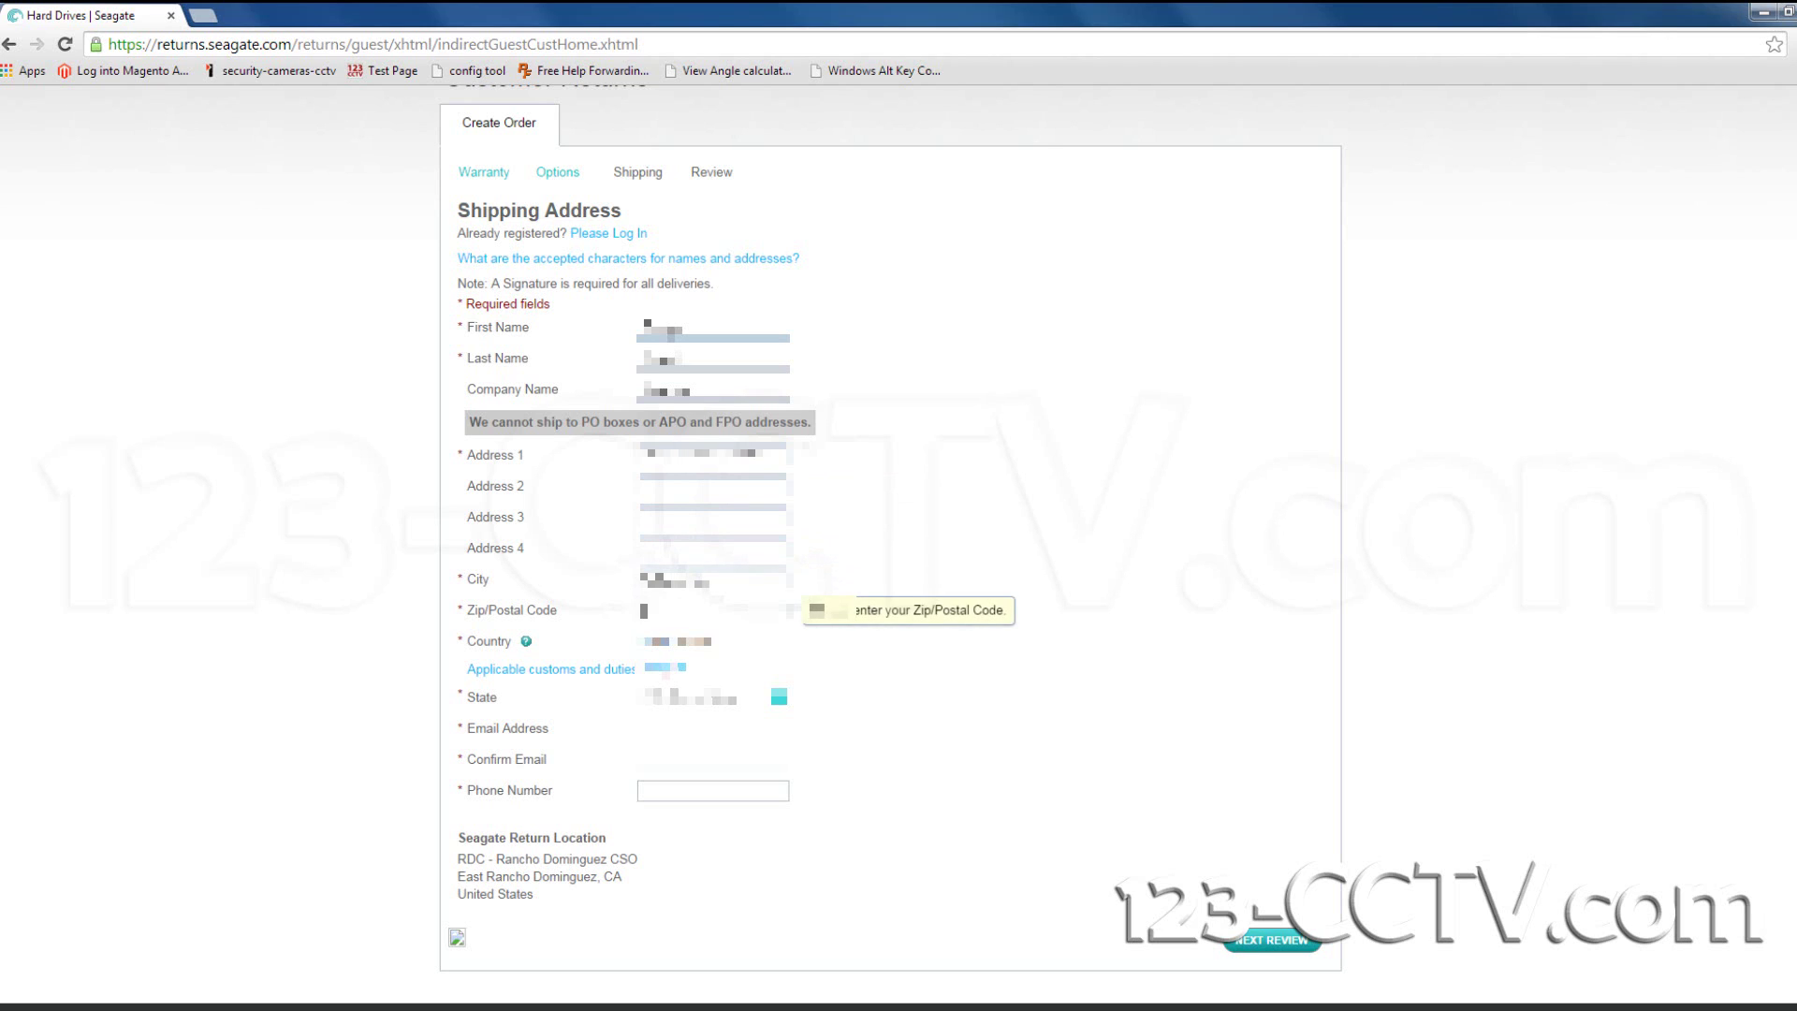
type("12345")
key("Tab")
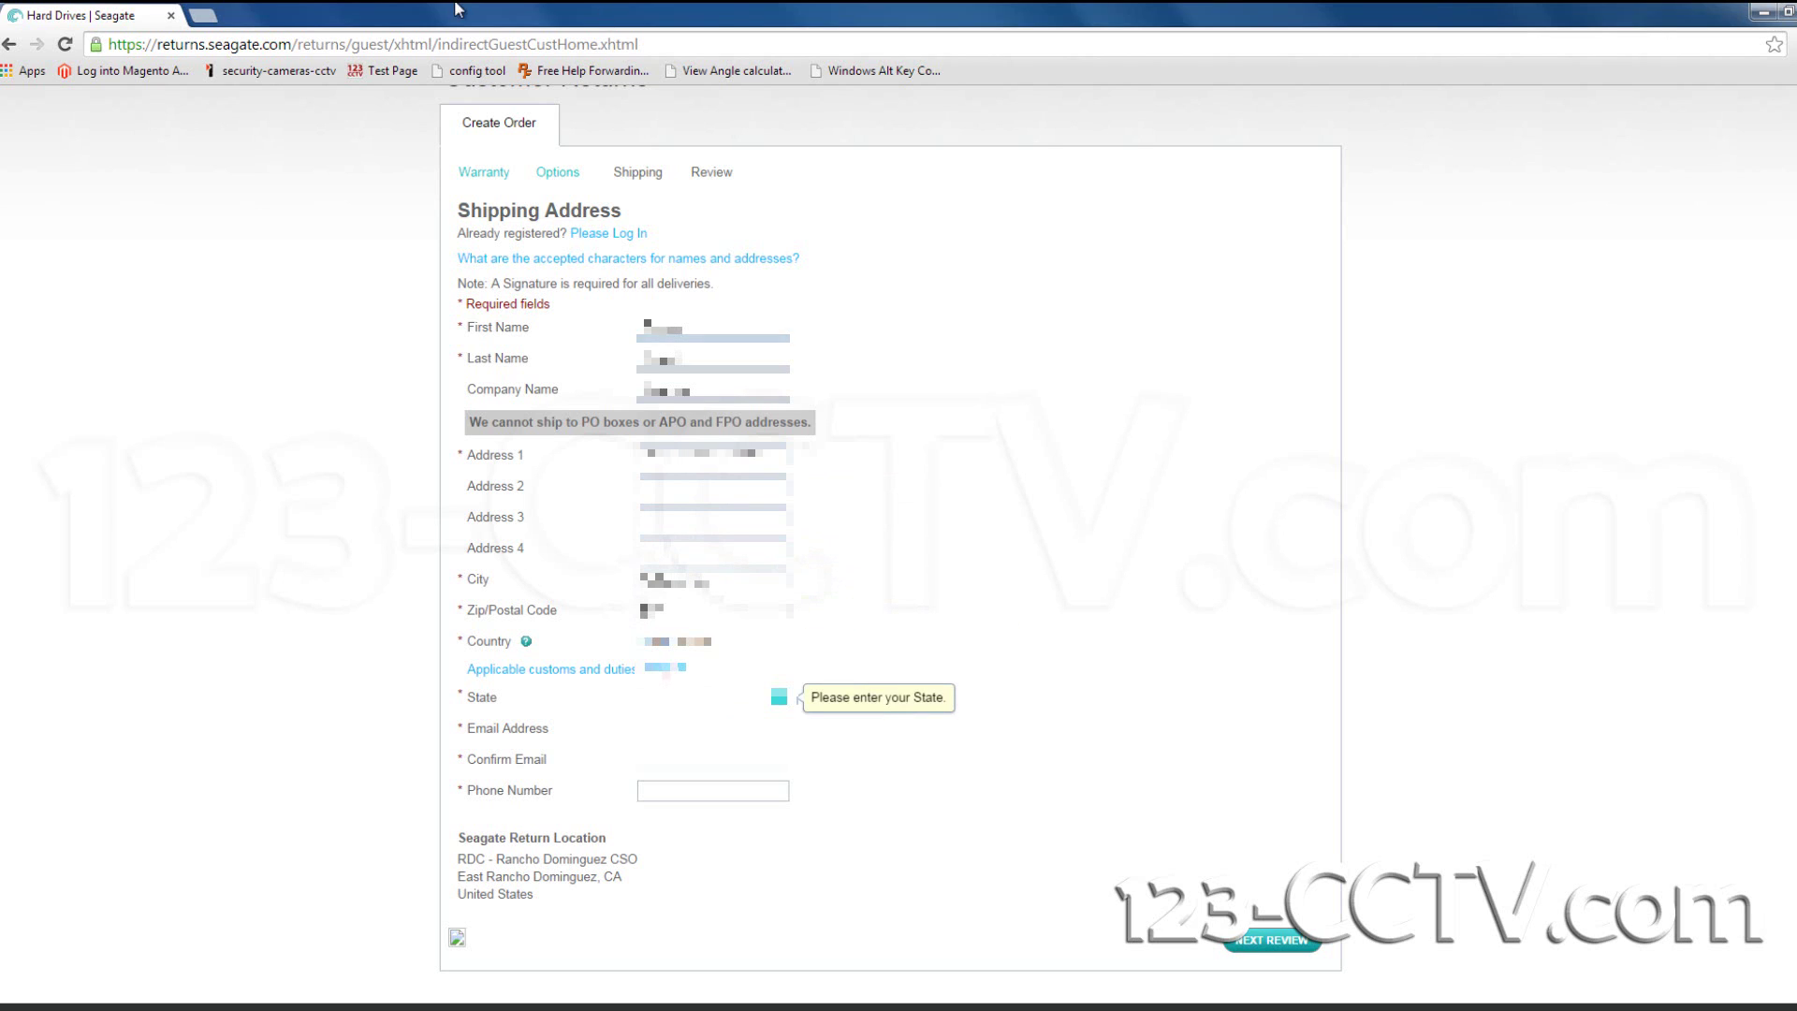
type("California")
key("shift+Tab")
key("shift+Tab")
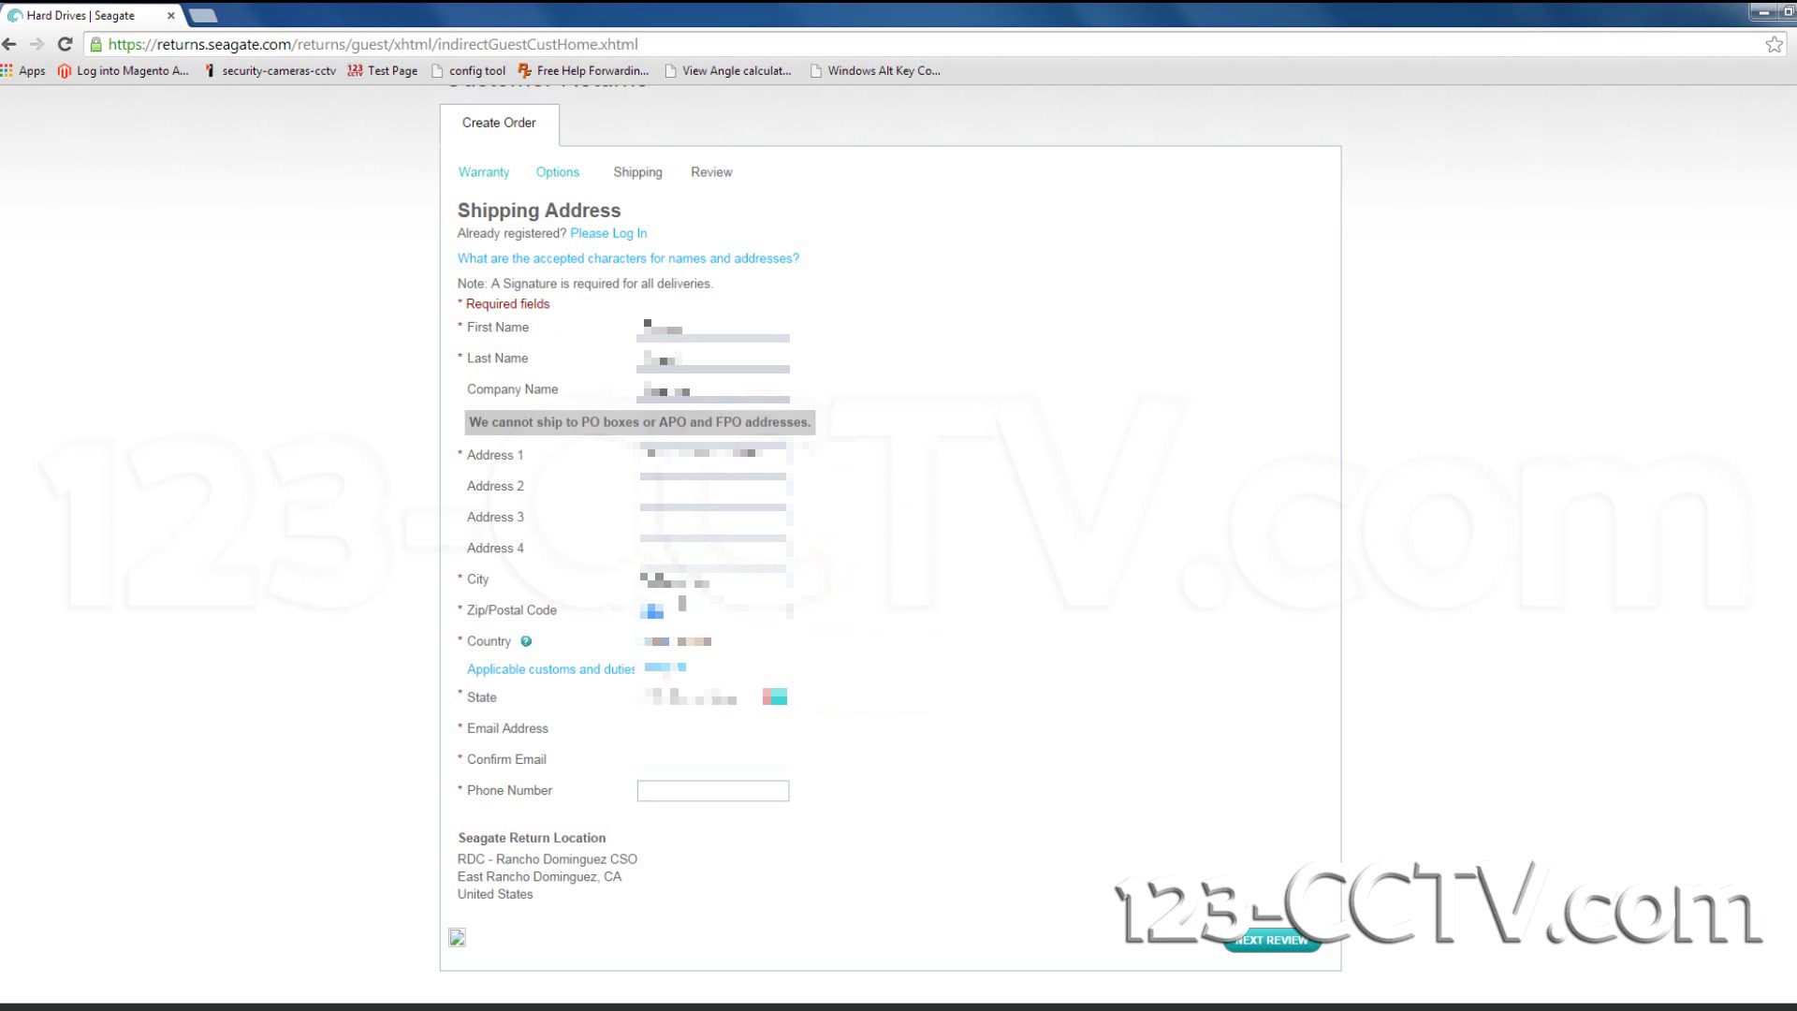
type("12345")
key("Tab")
key("Tab")
type("NY")
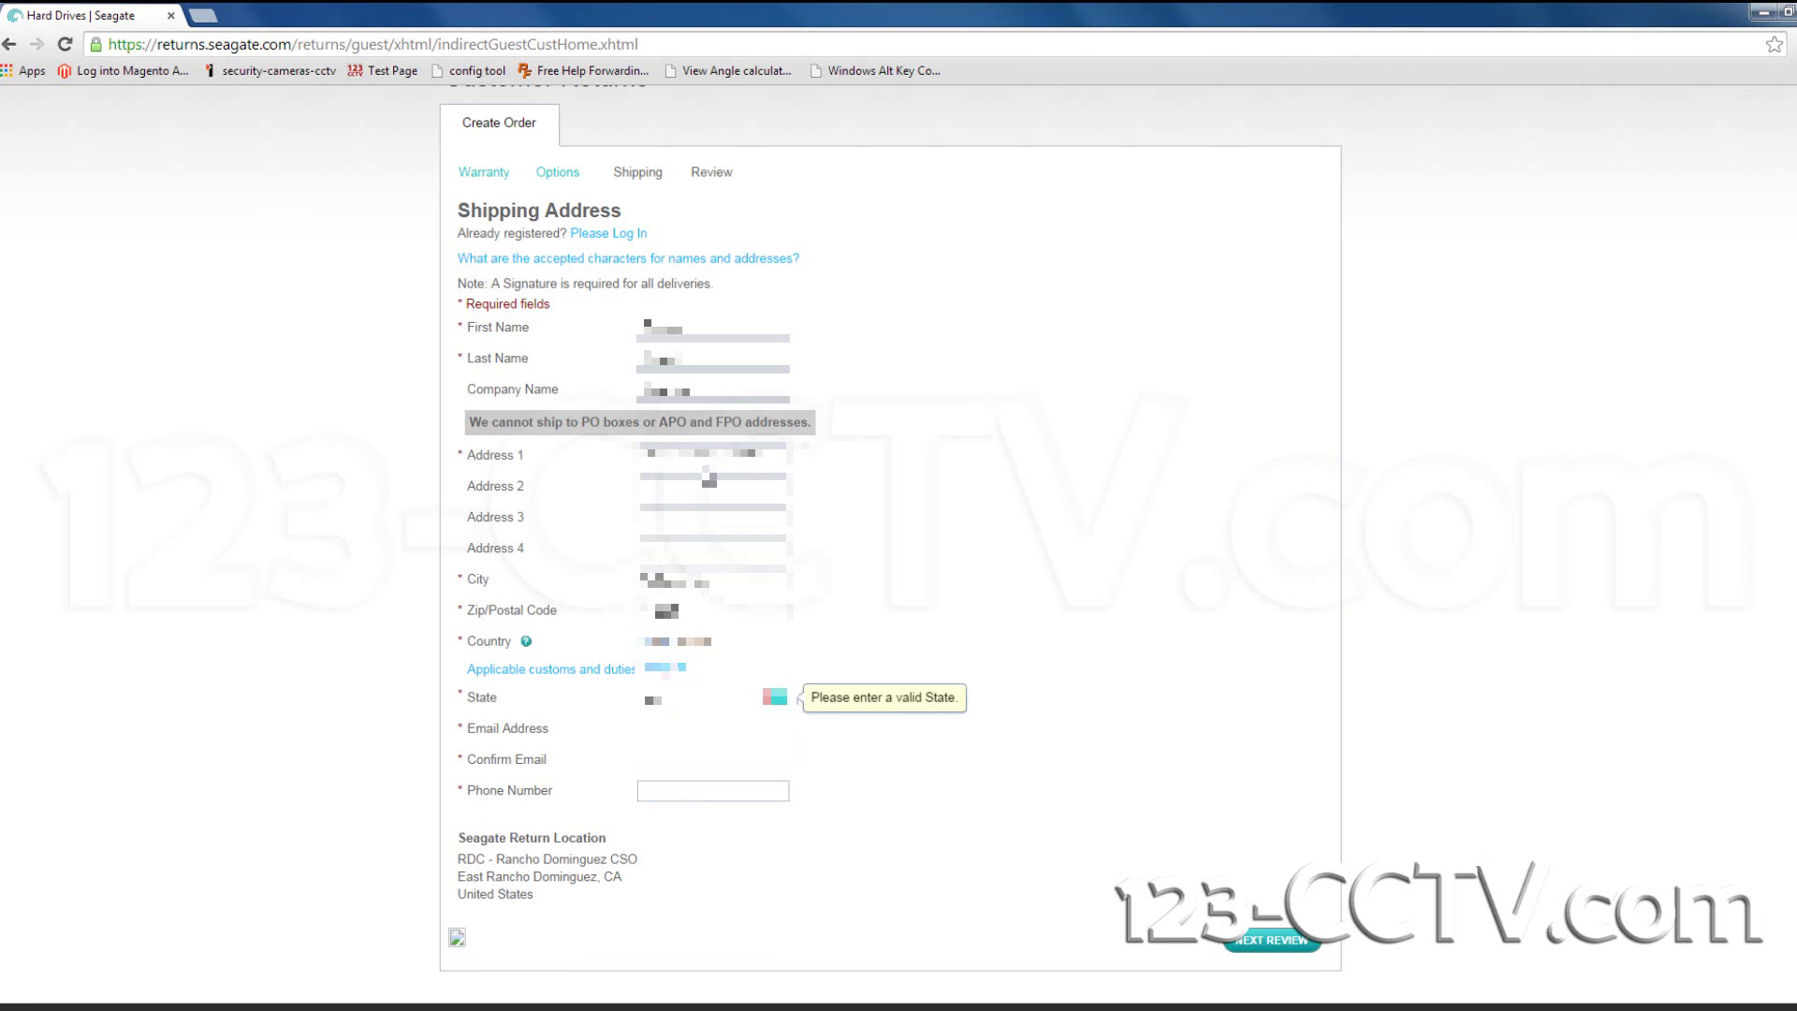
key("Tab")
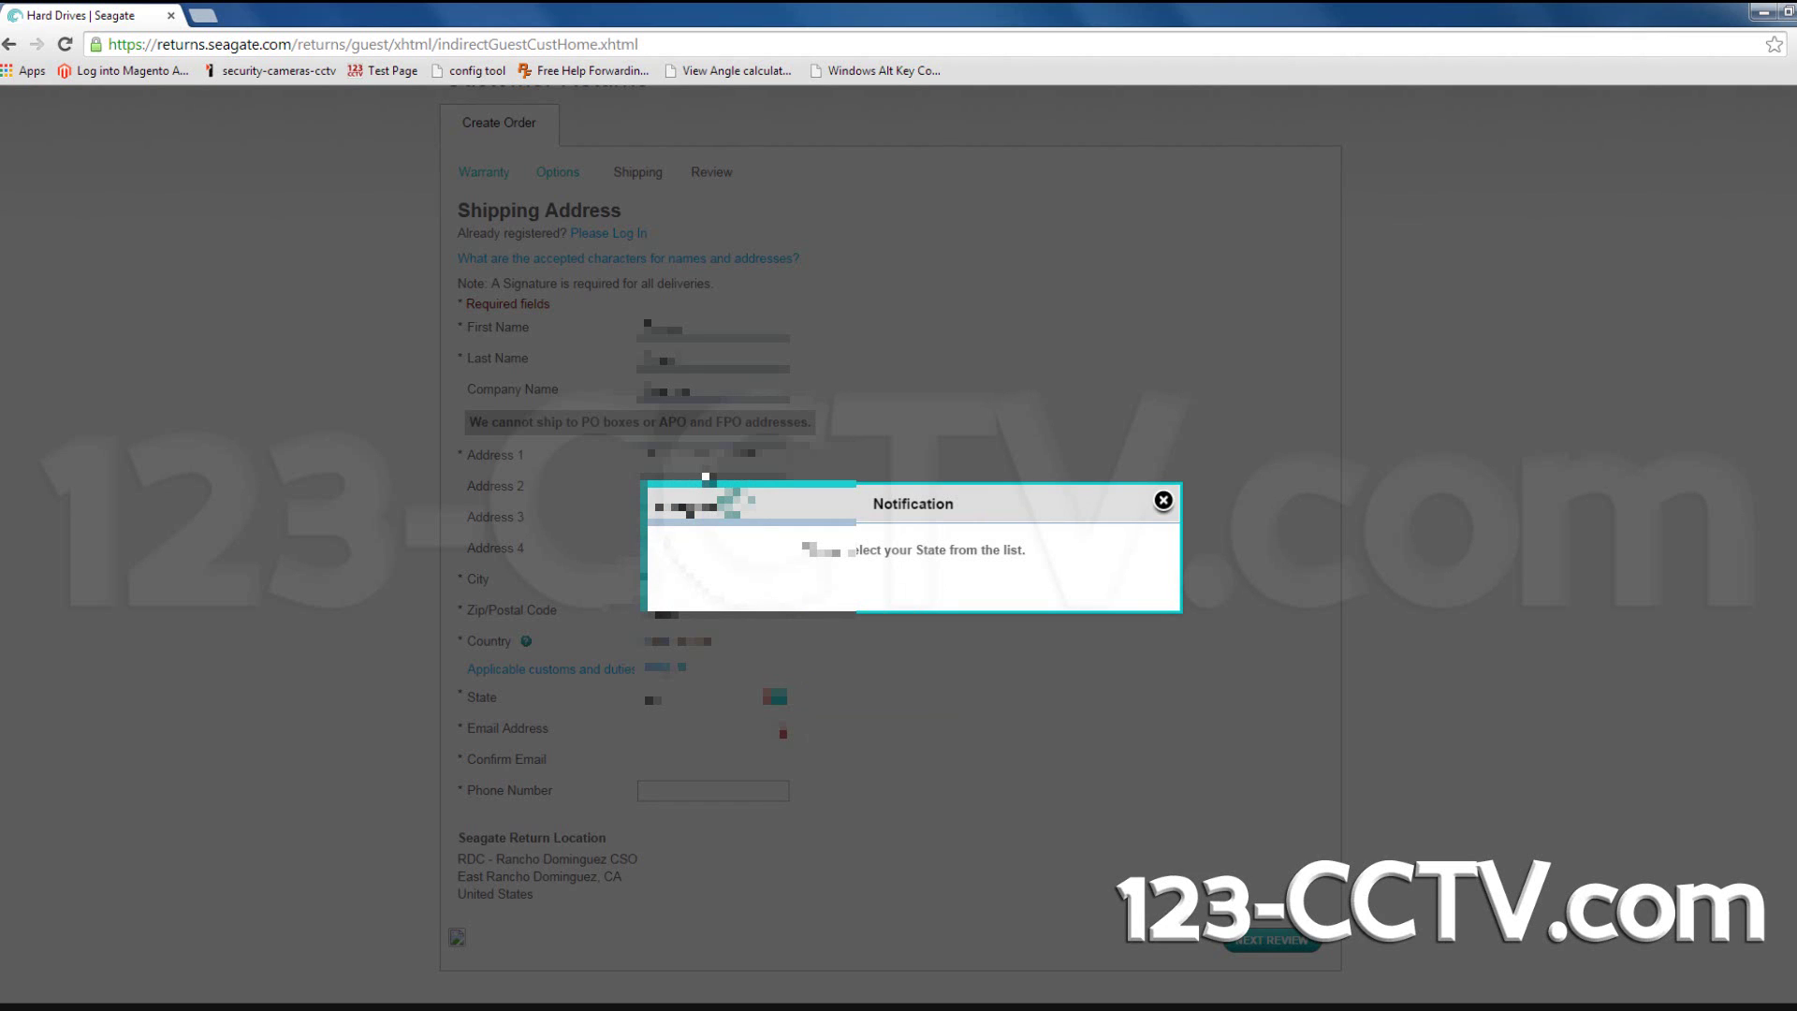
Dismiss the state notification and choose New York from the State list.
key("Return")
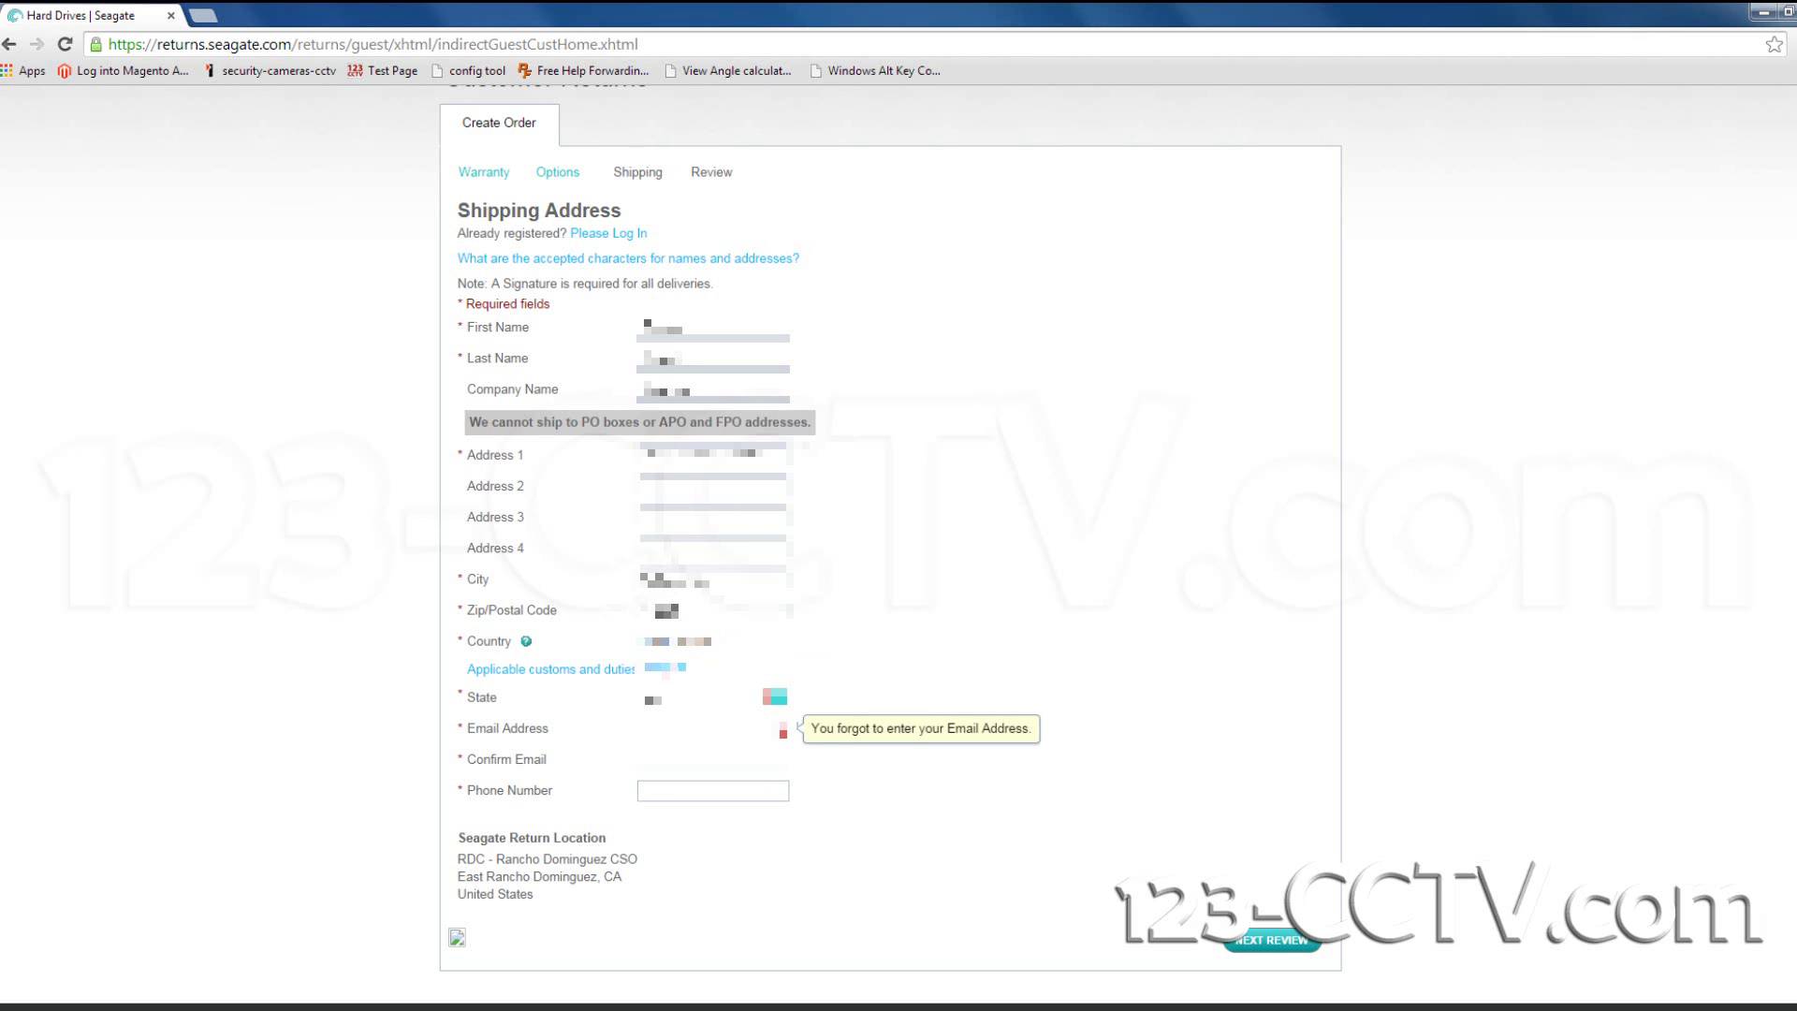
key("shift+Tab")
key("Down")
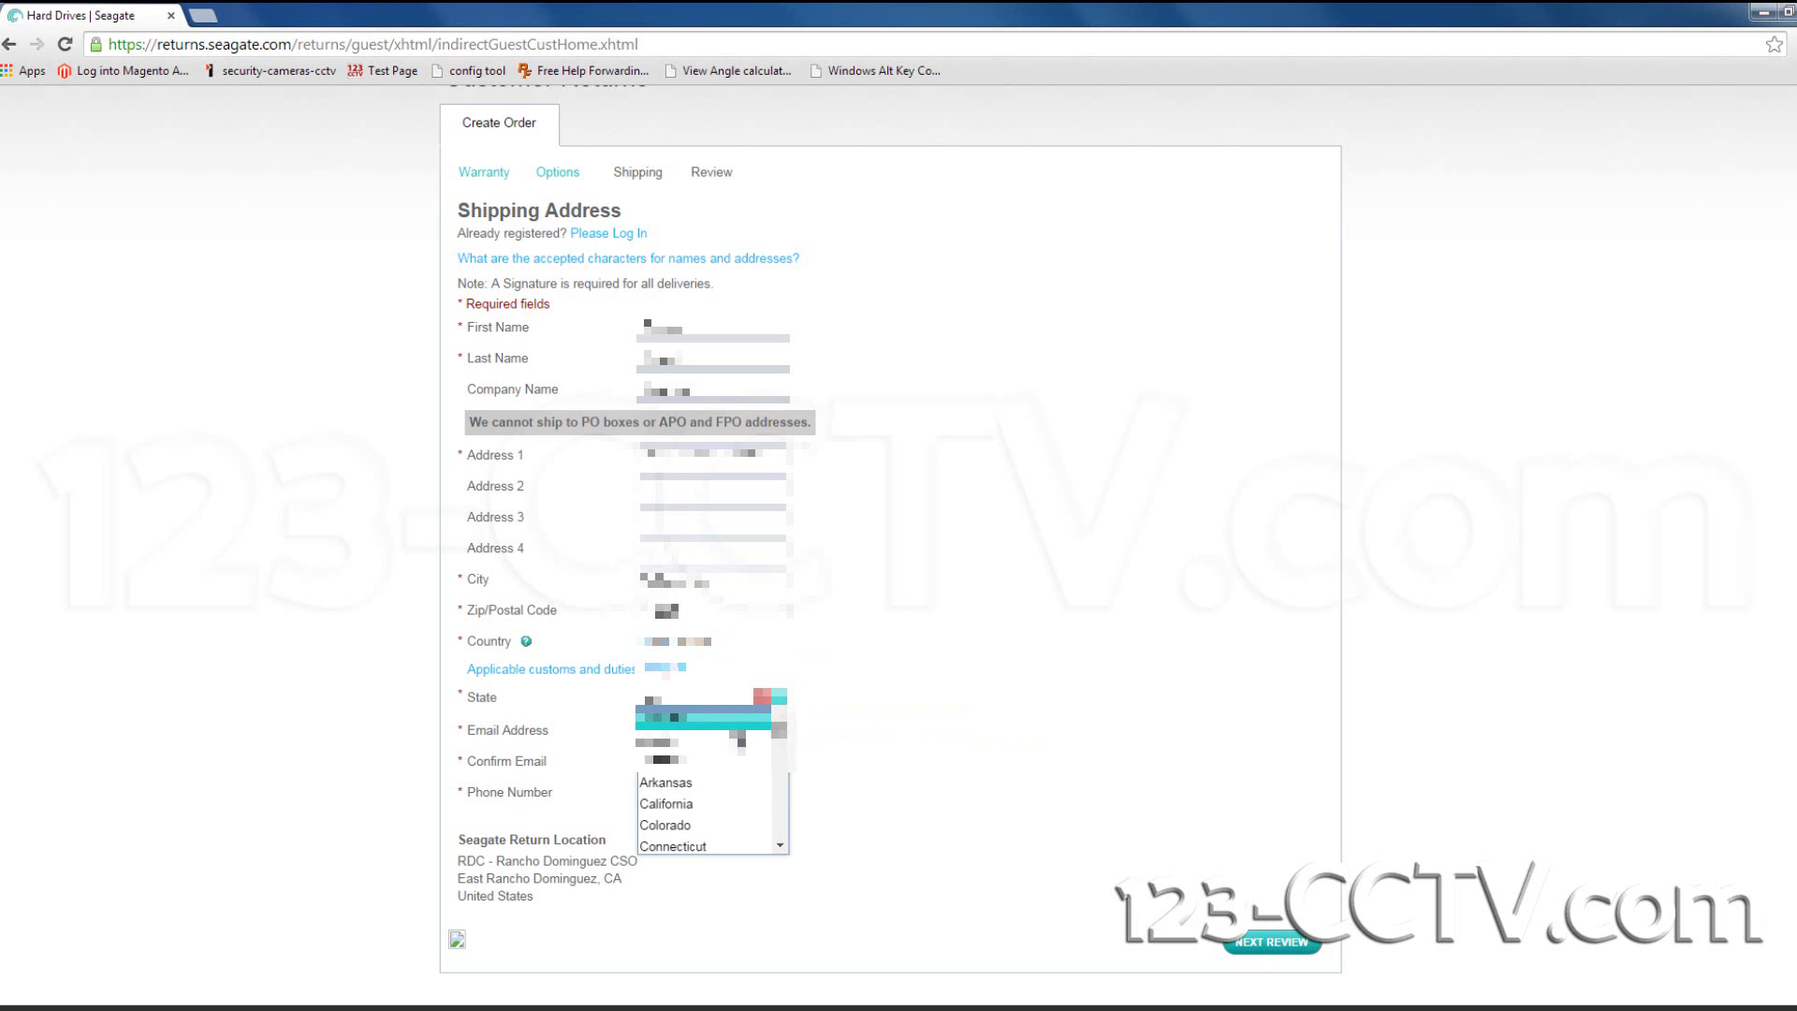
scroll(735, 749, "down", 15)
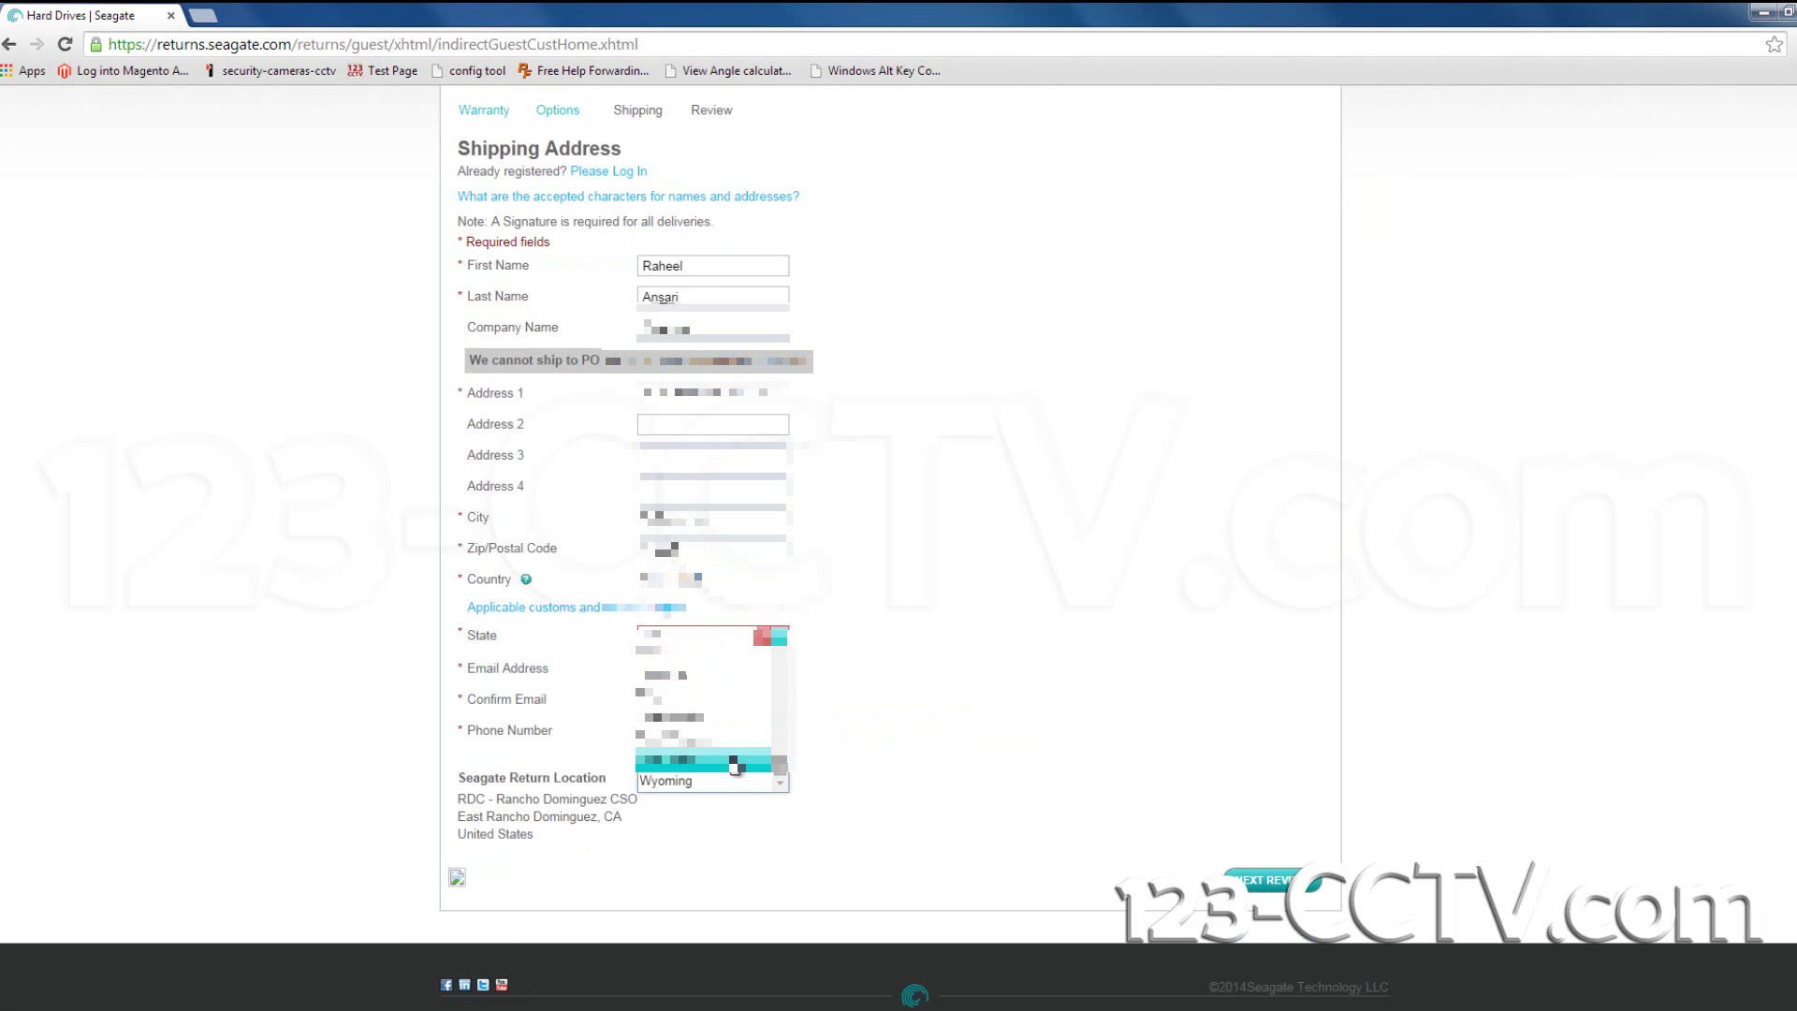
scroll(735, 766, "up", 6)
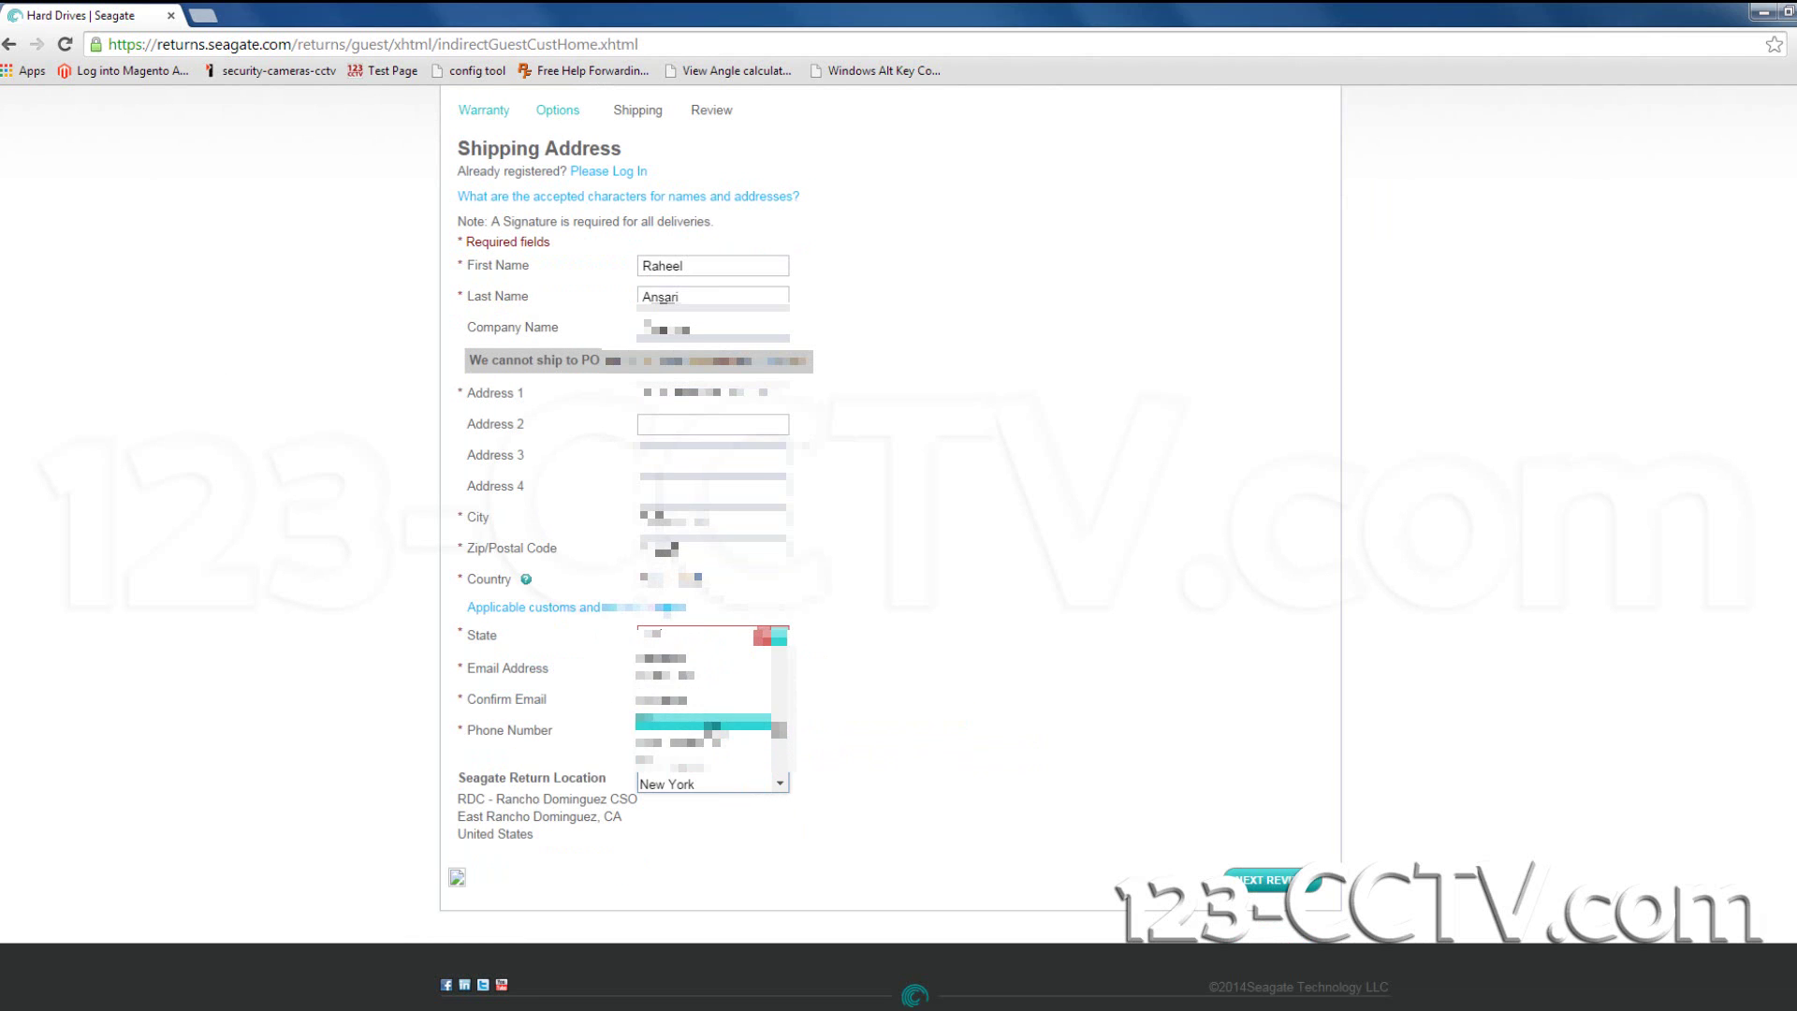
left_click(692, 778)
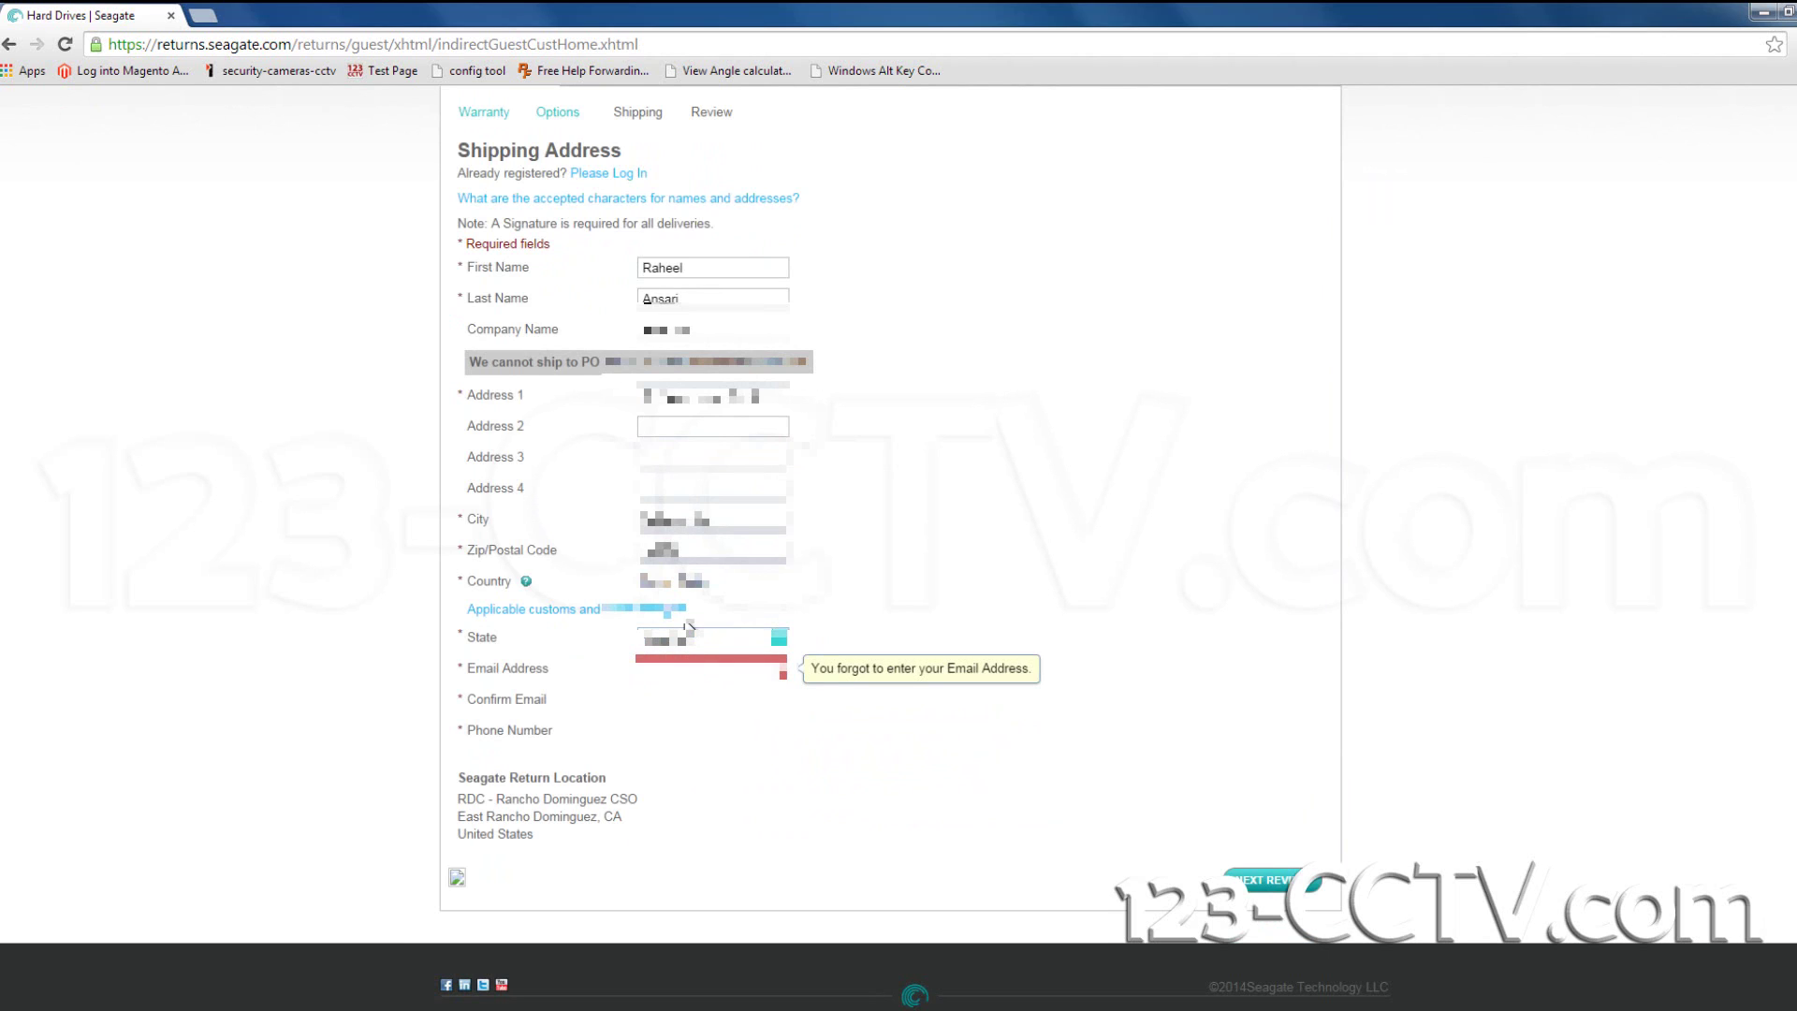
Enter the email address, confirm the email, and type the phone number.
key("Tab")
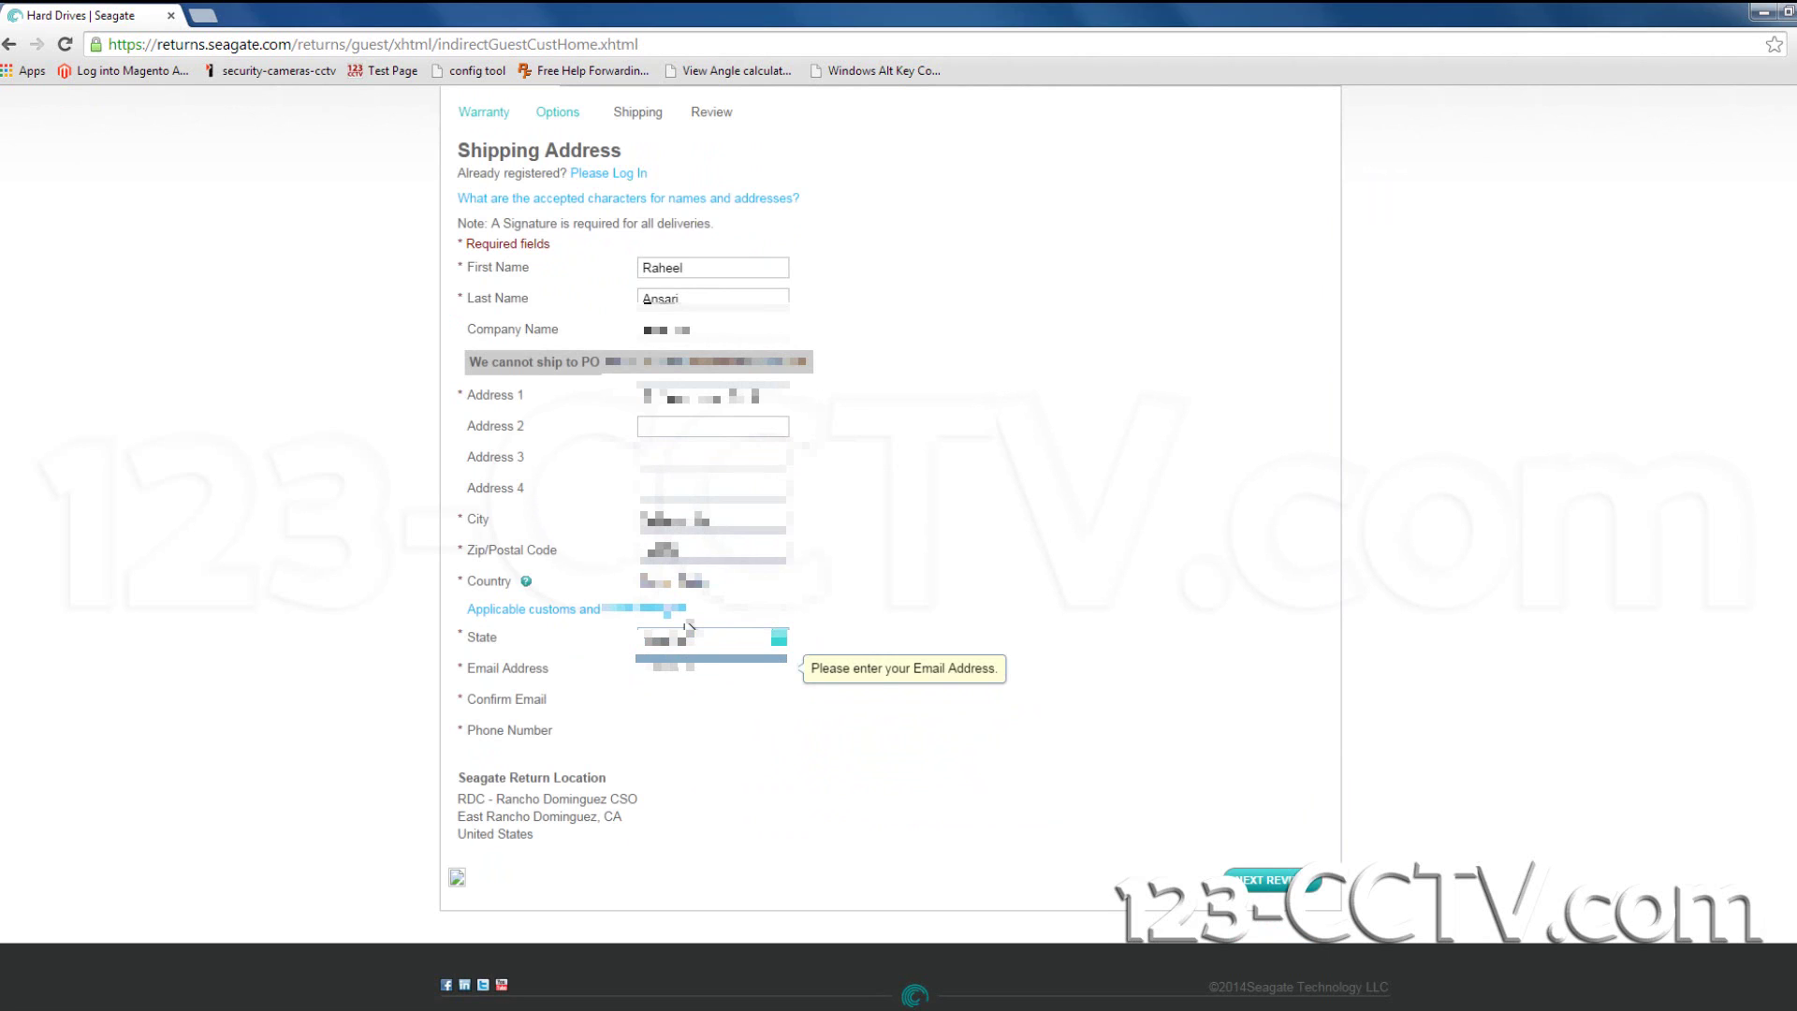
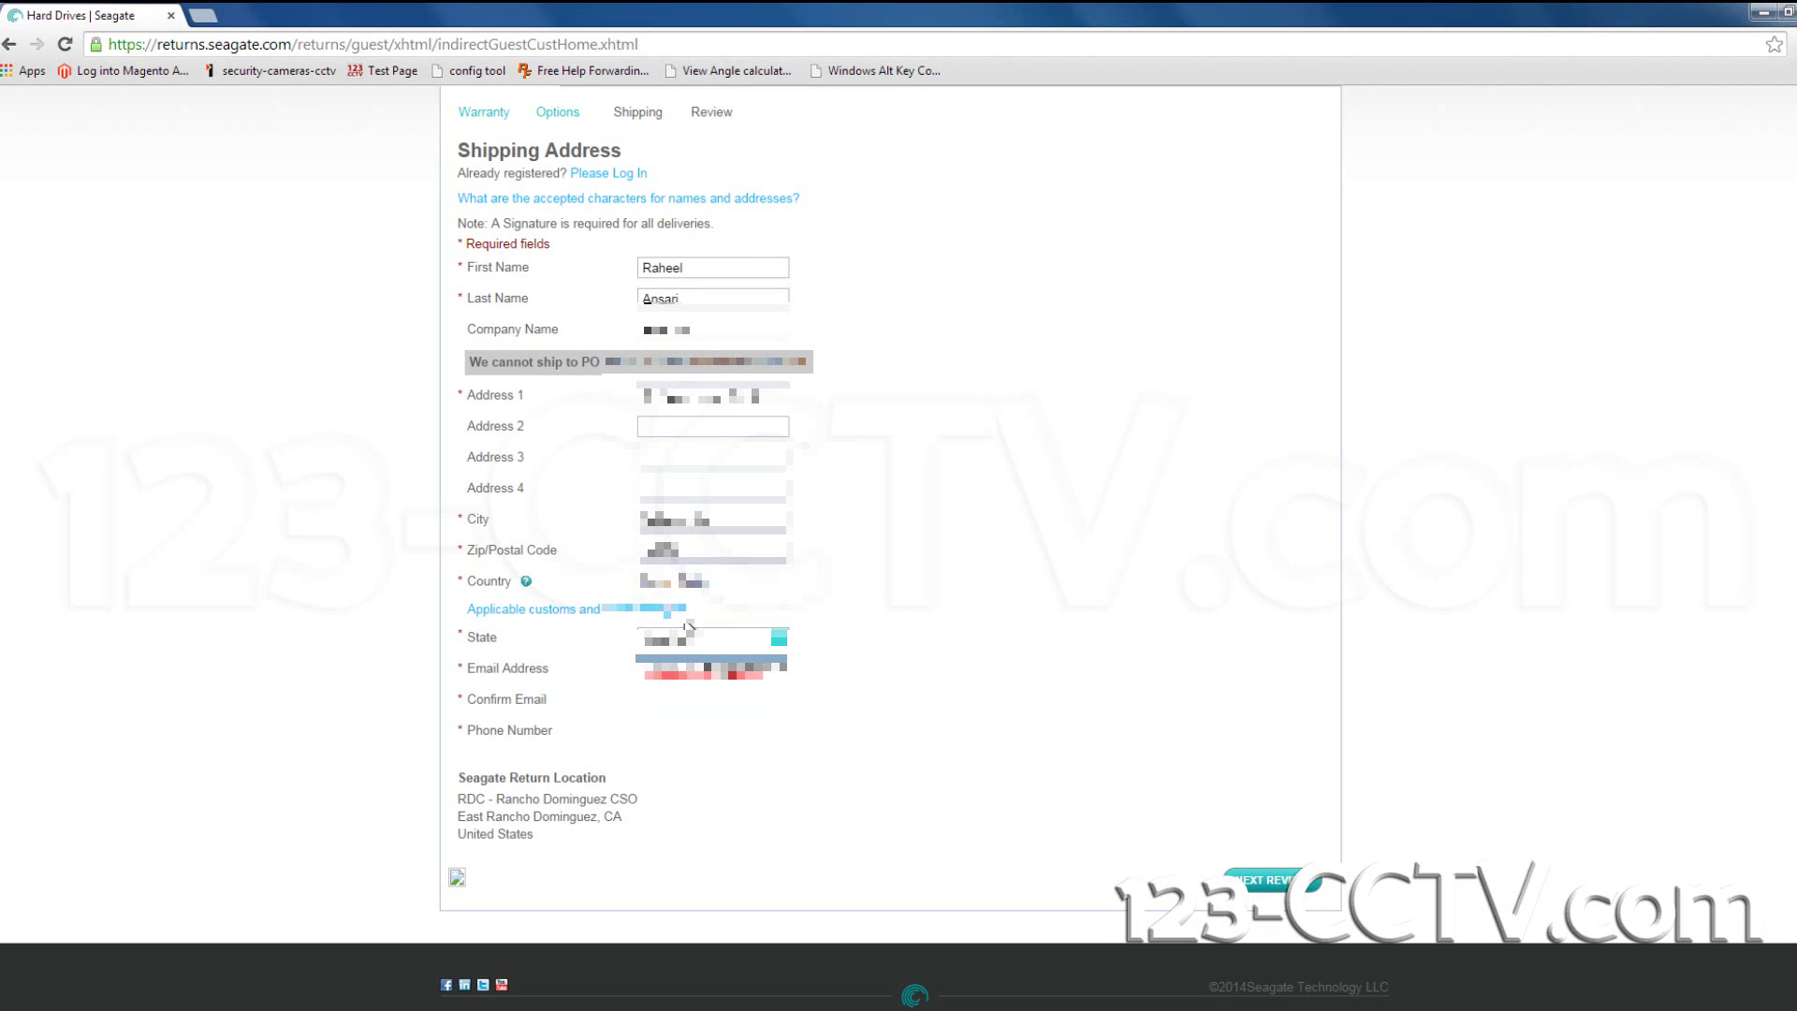
key("Tab")
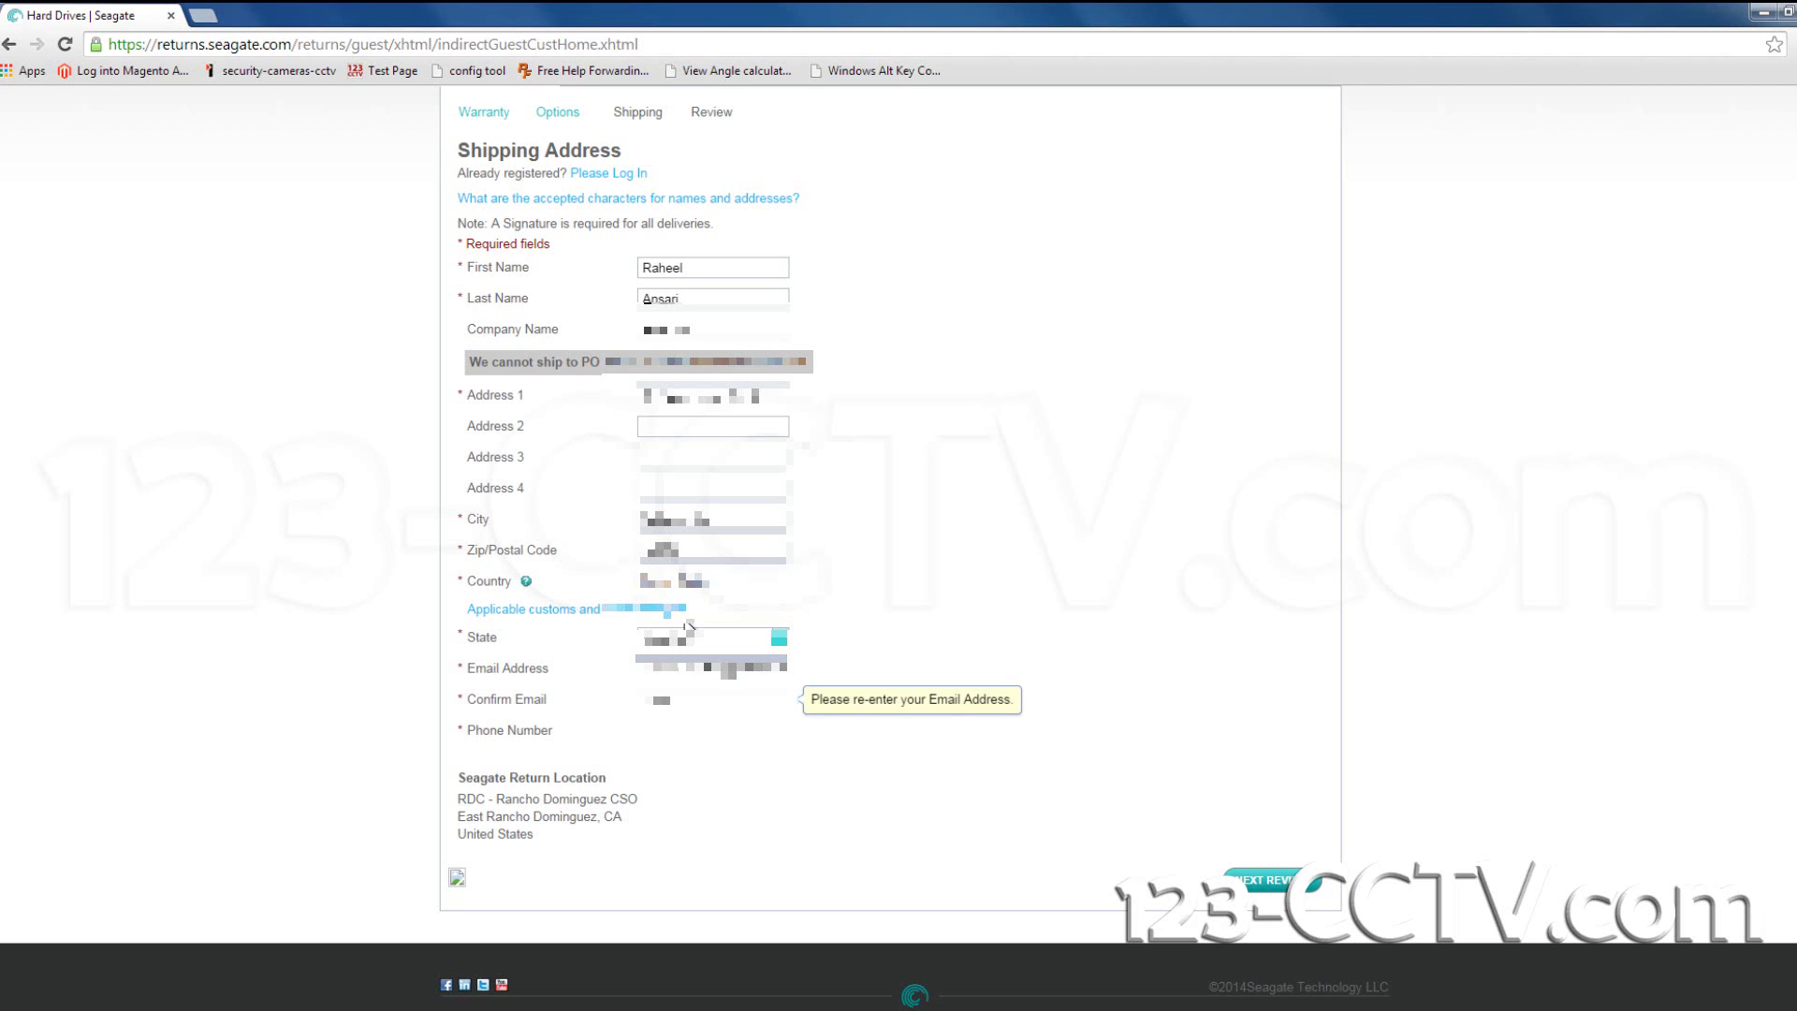
key("Tab")
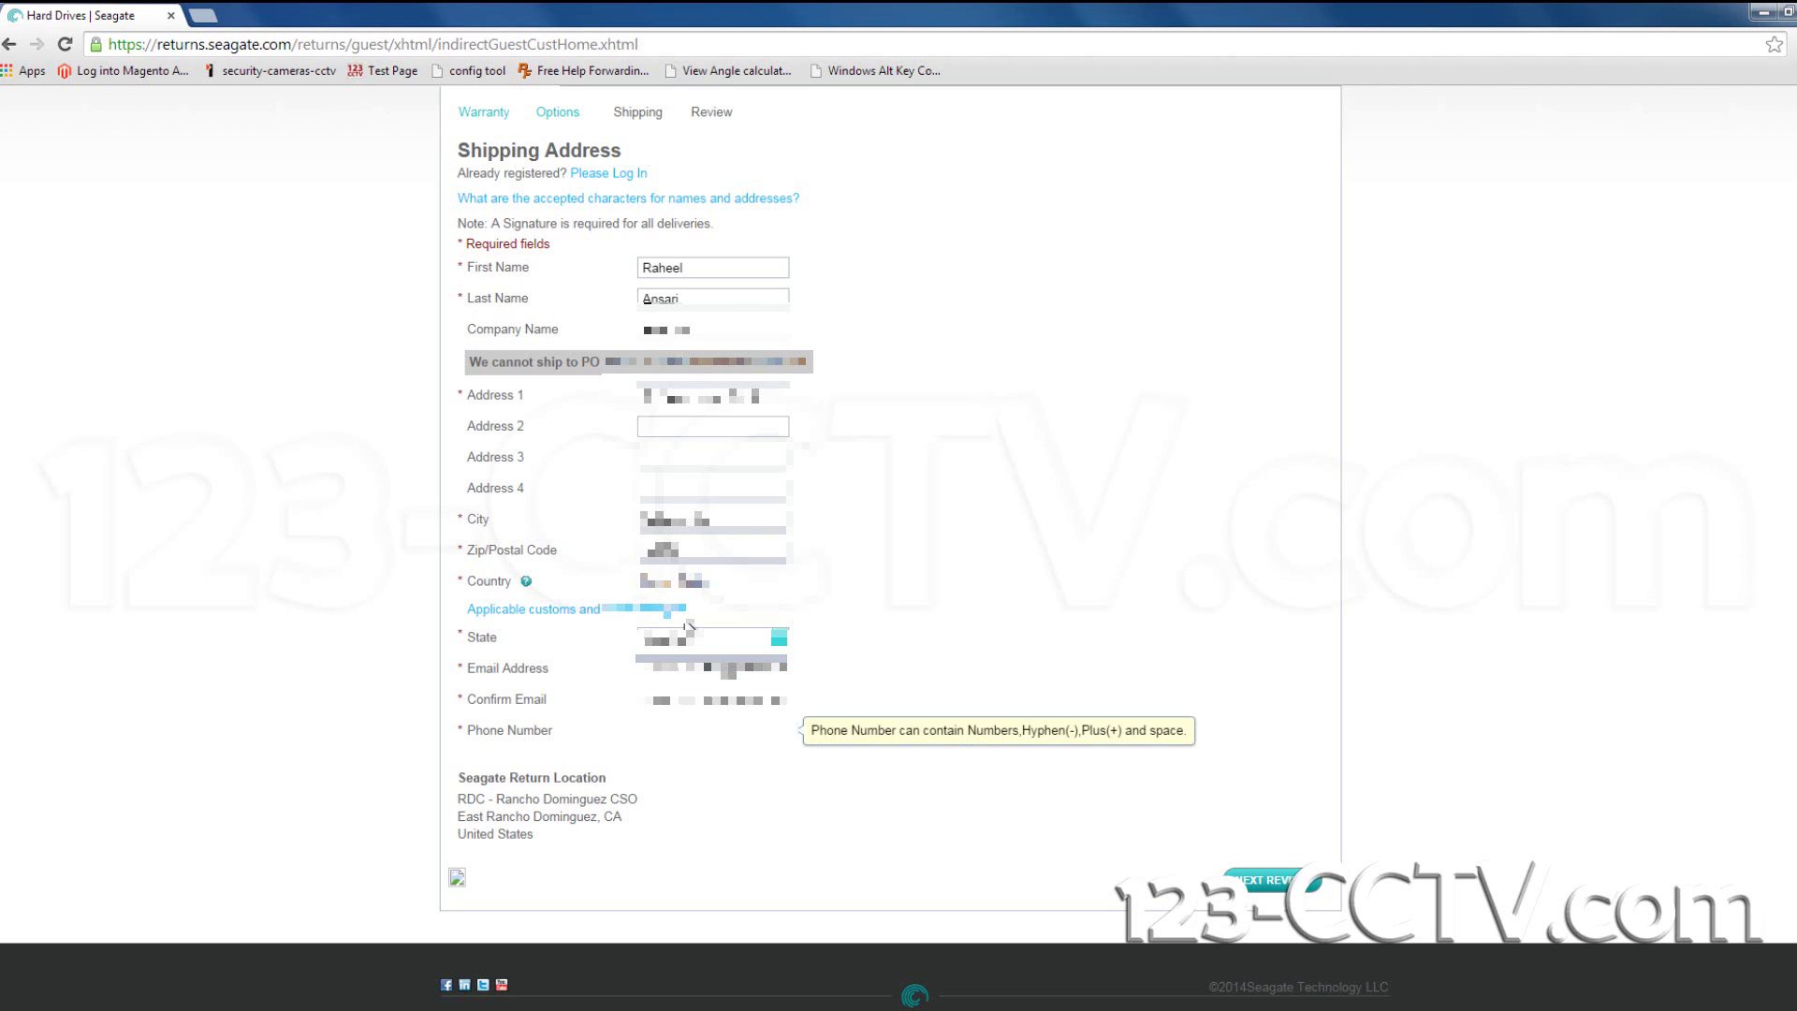
type("12")
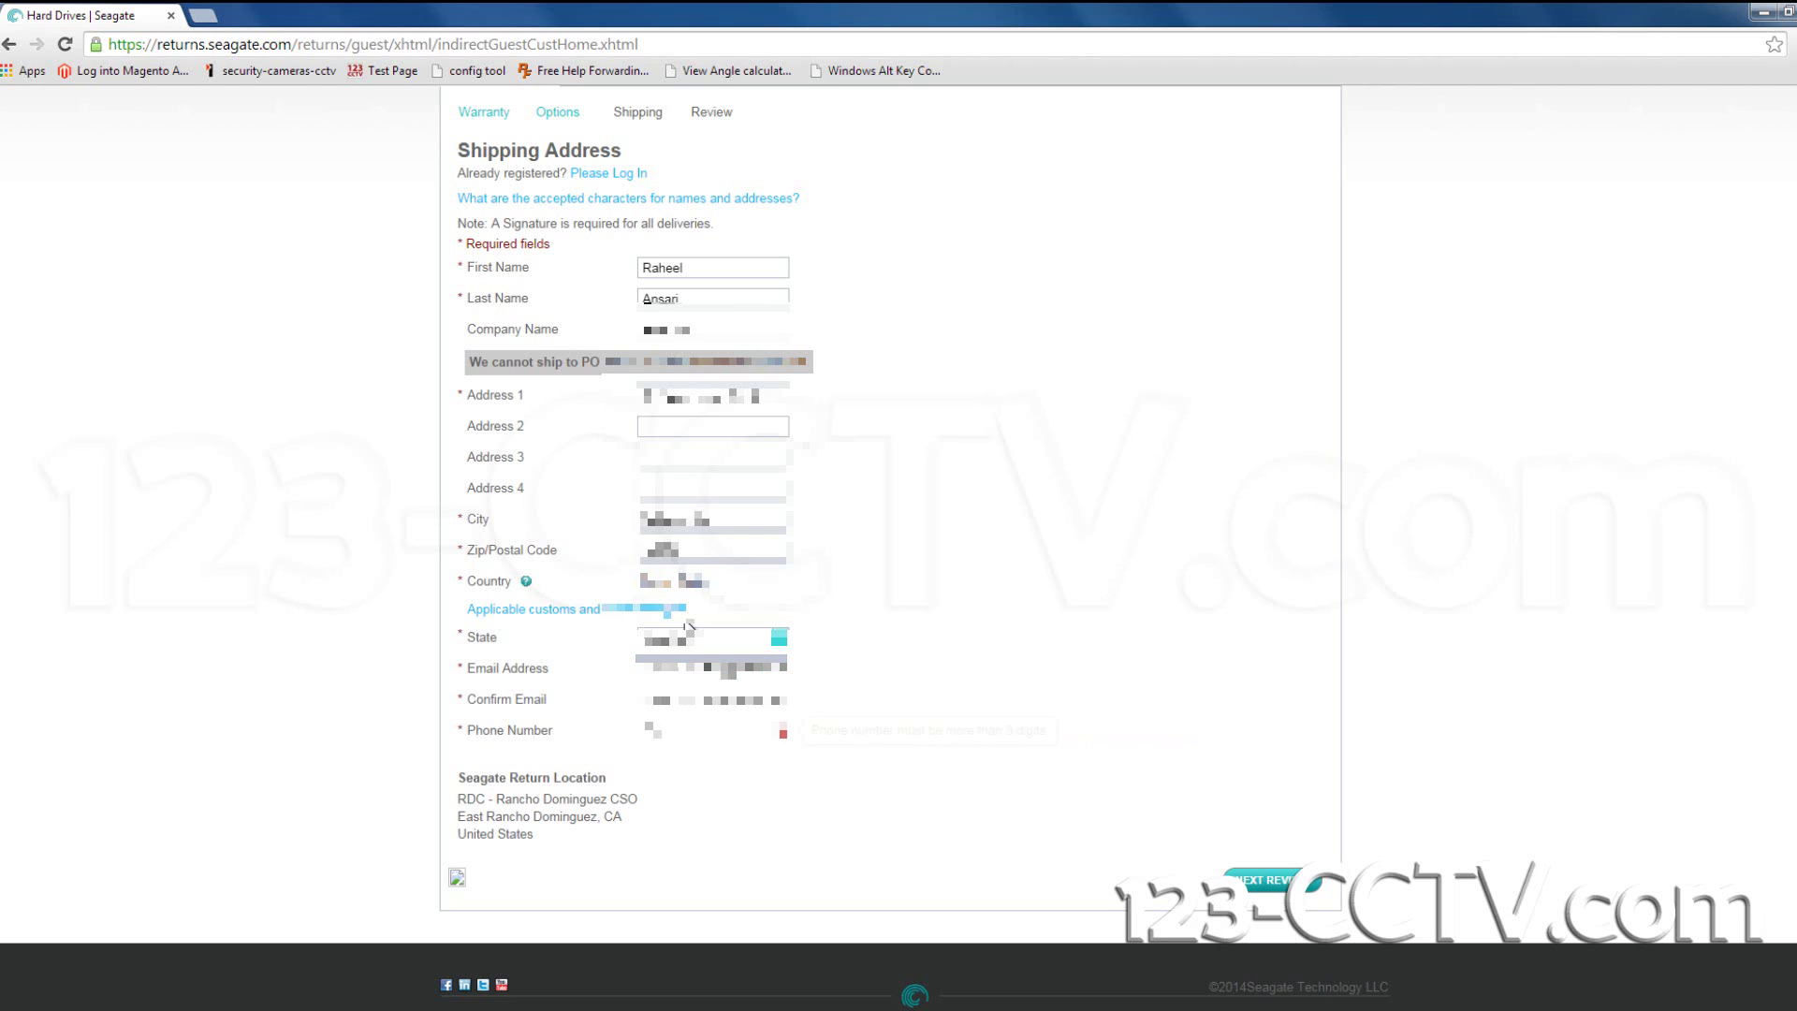
type("34567")
Proceed to Review Your Order and accept Seagate's Terms and Conditions and Privacy Policy.
left_click(1263, 882)
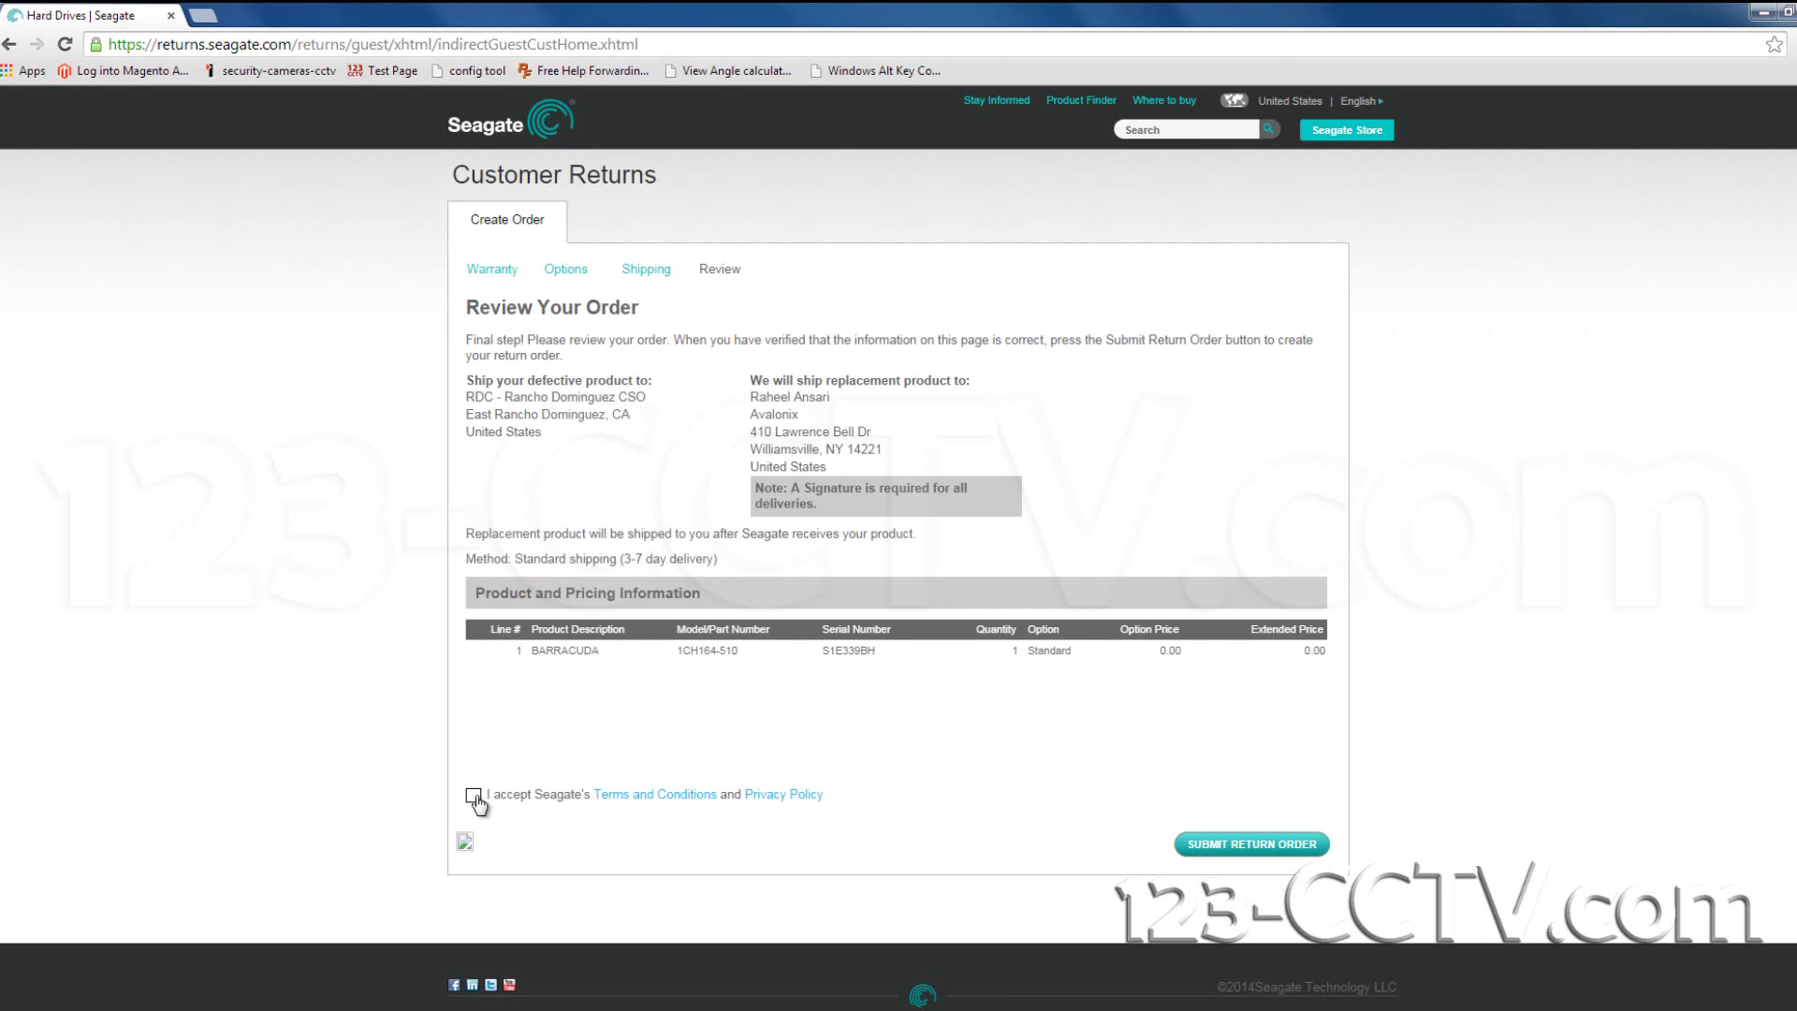
left_click(474, 797)
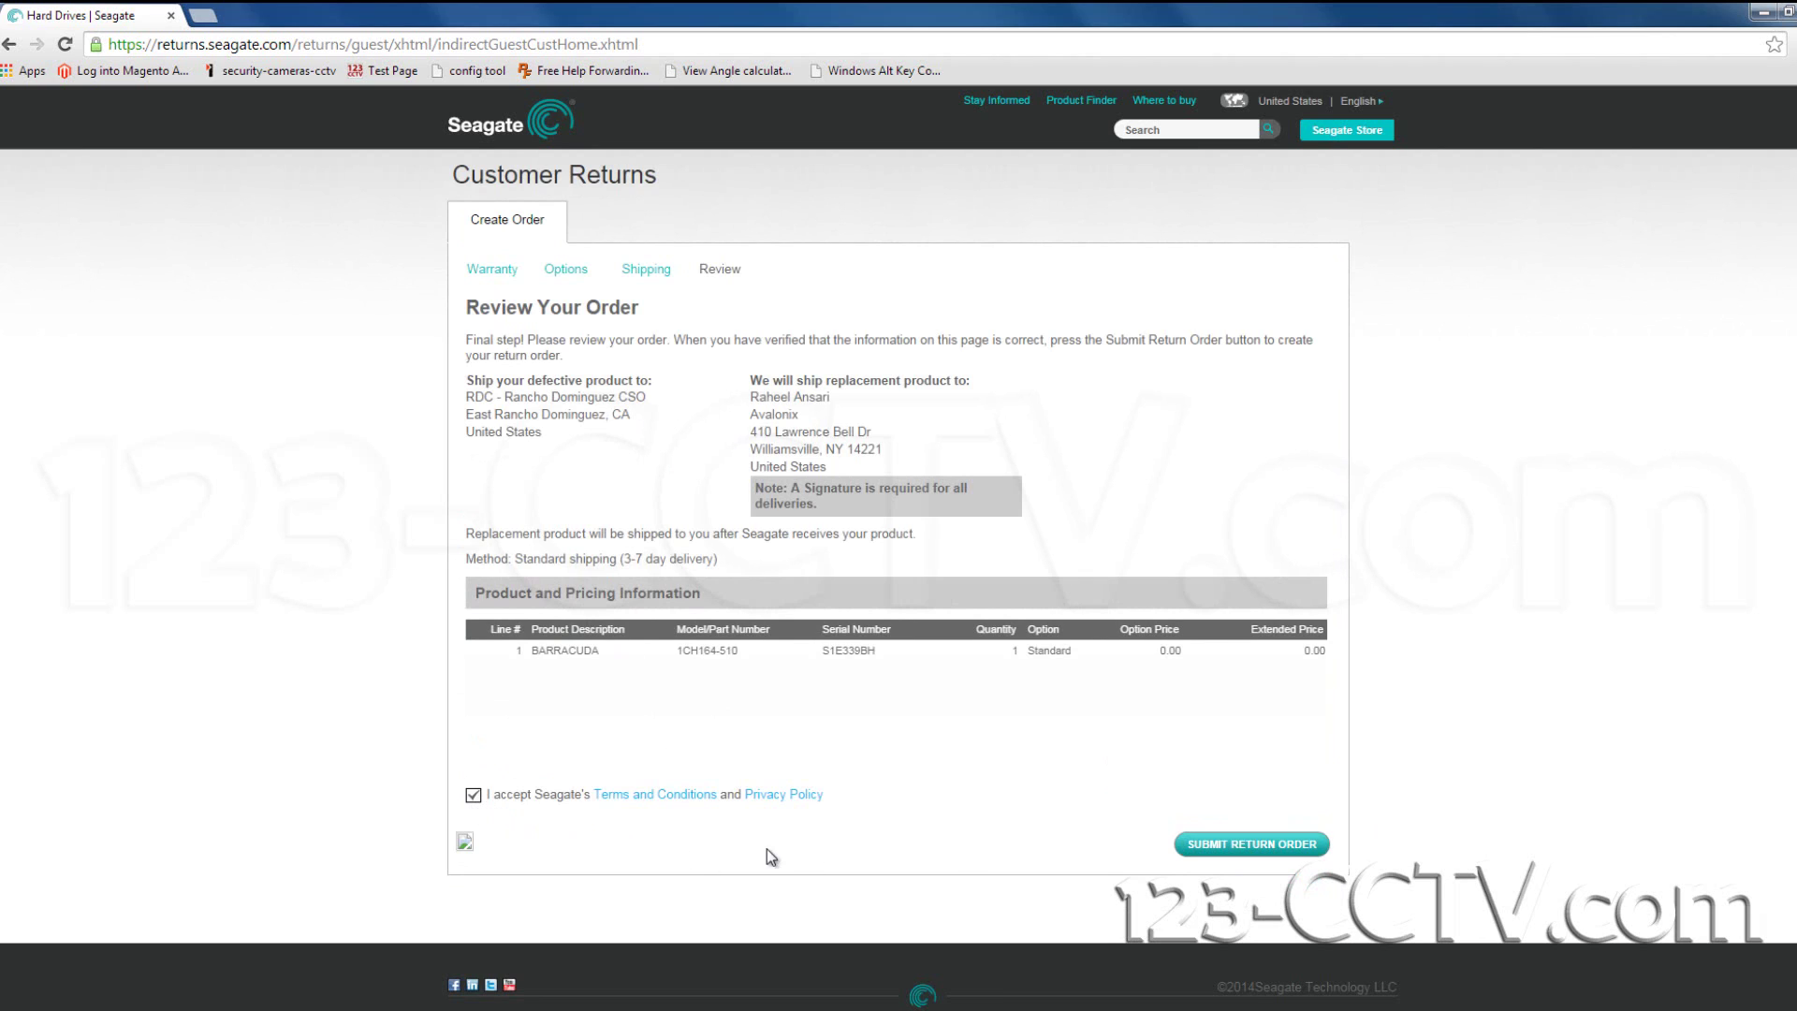
Submit the return order for the BARRACUDA drive.
left_click(1248, 845)
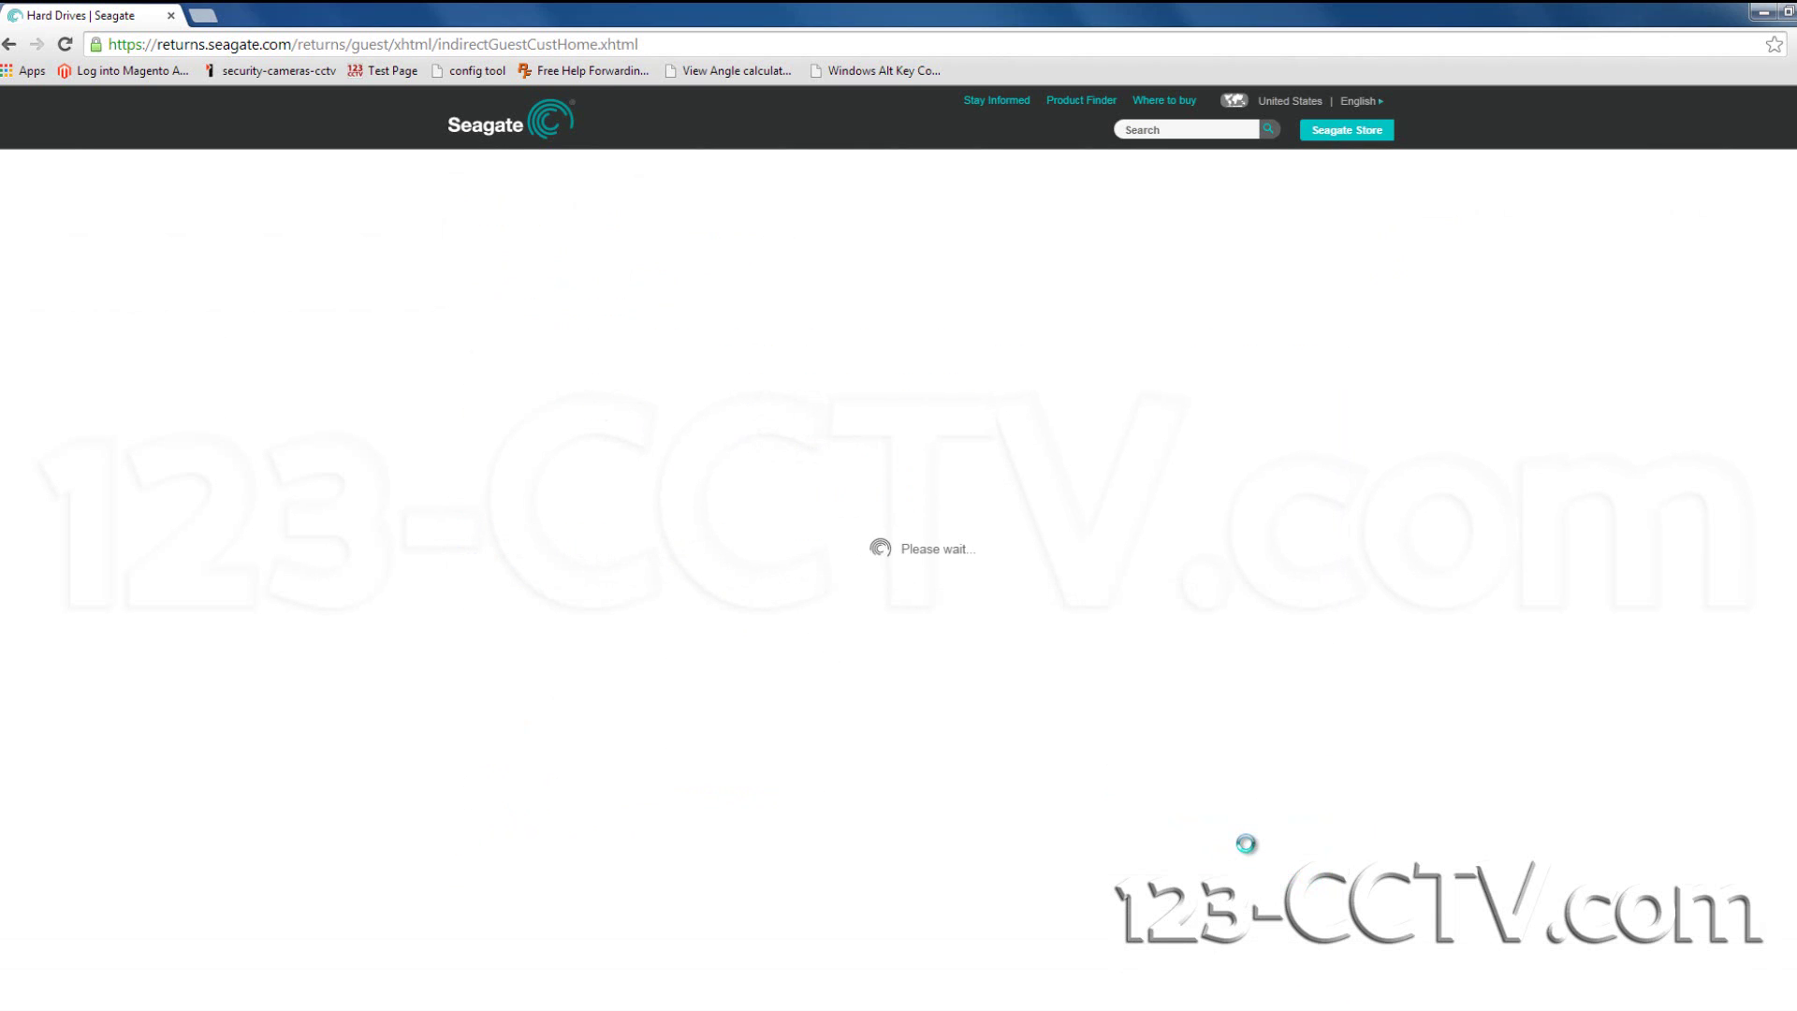